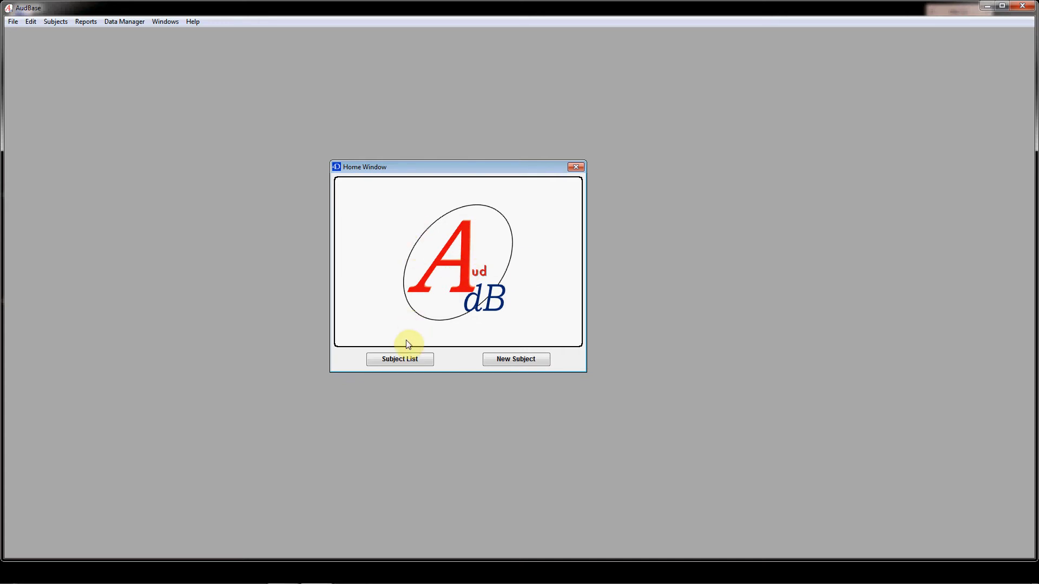
Open the subject list, check which search criteria are available, and refresh the list
{"action": "left_click", "coordinate": [400, 359]}
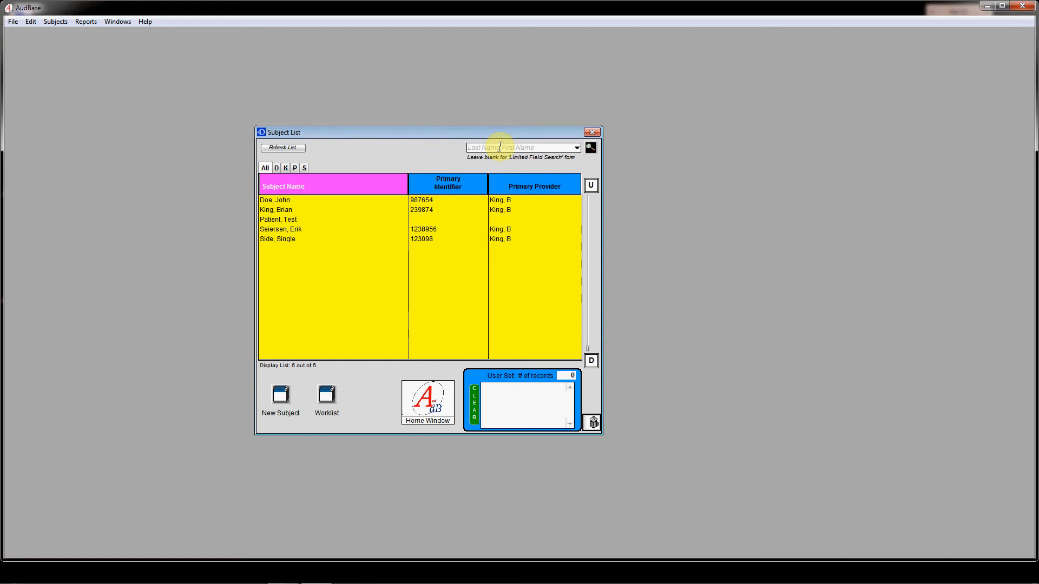
{"action": "left_click", "coordinate": [471, 146]}
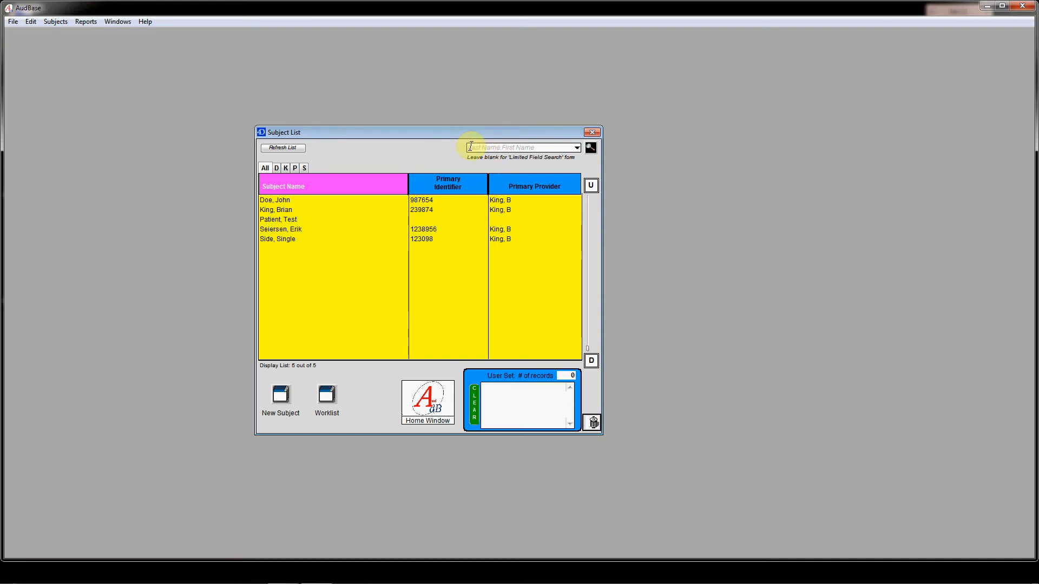
{"action": "left_click", "coordinate": [577, 148]}
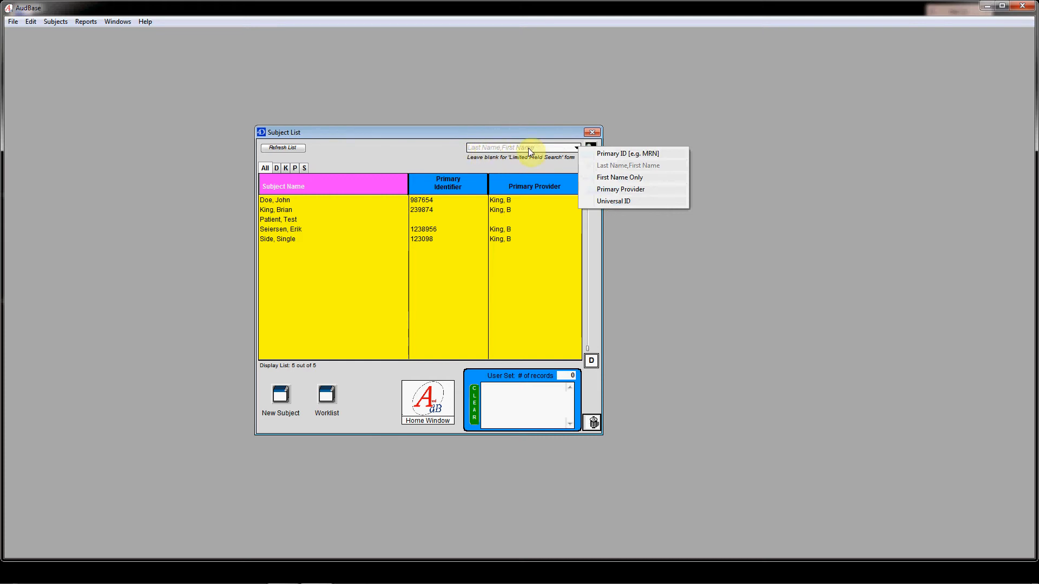
{"action": "left_click", "coordinate": [537, 170]}
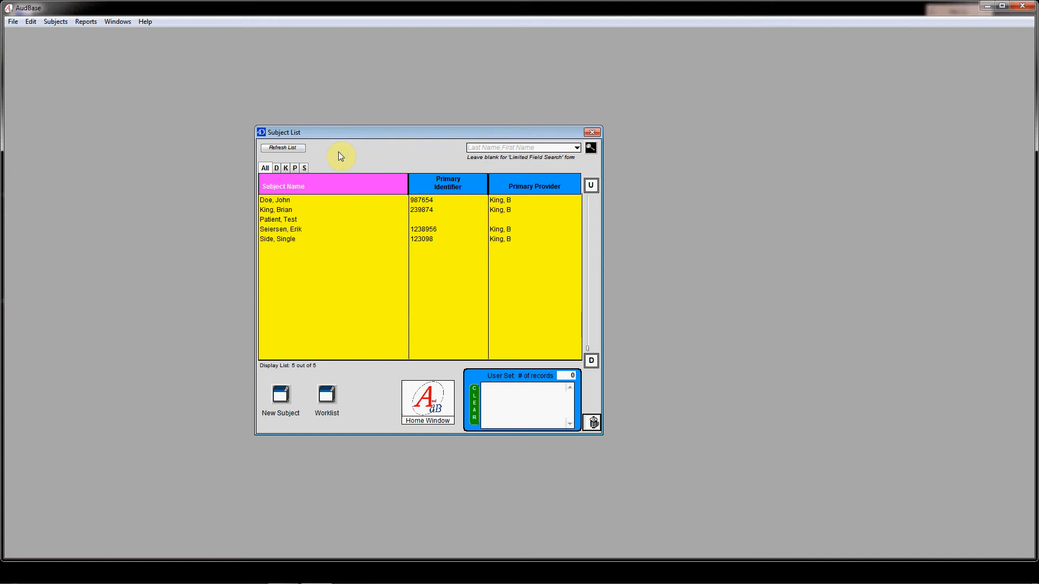
{"action": "left_click", "coordinate": [283, 148]}
Open the record of the second listed subject and create a new audiogram for it
{"action": "double_click", "coordinate": [284, 210]}
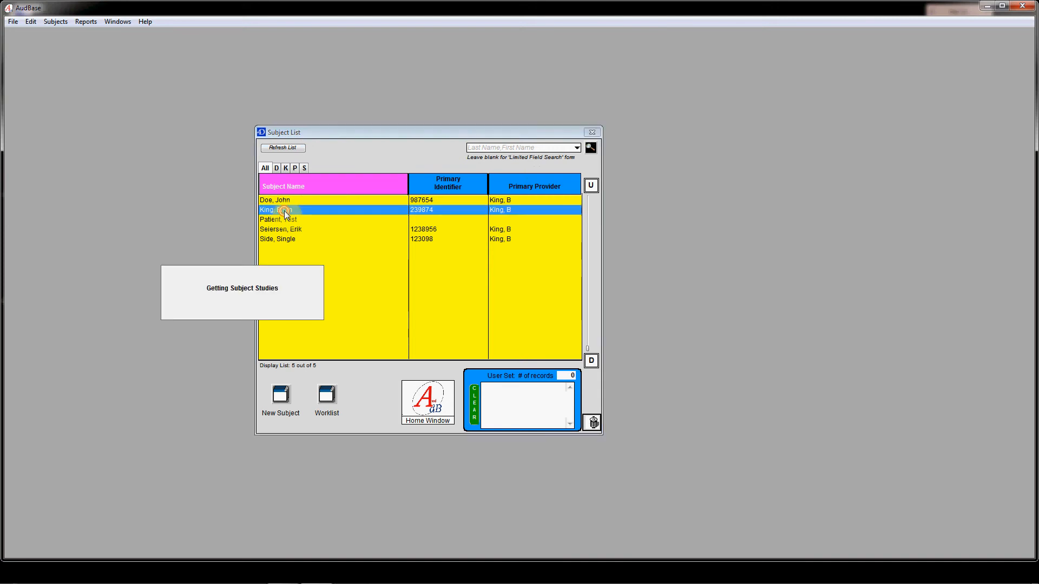
{"action": "left_click_drag", "start_coordinate": [293, 164], "coordinate": [489, 147]}
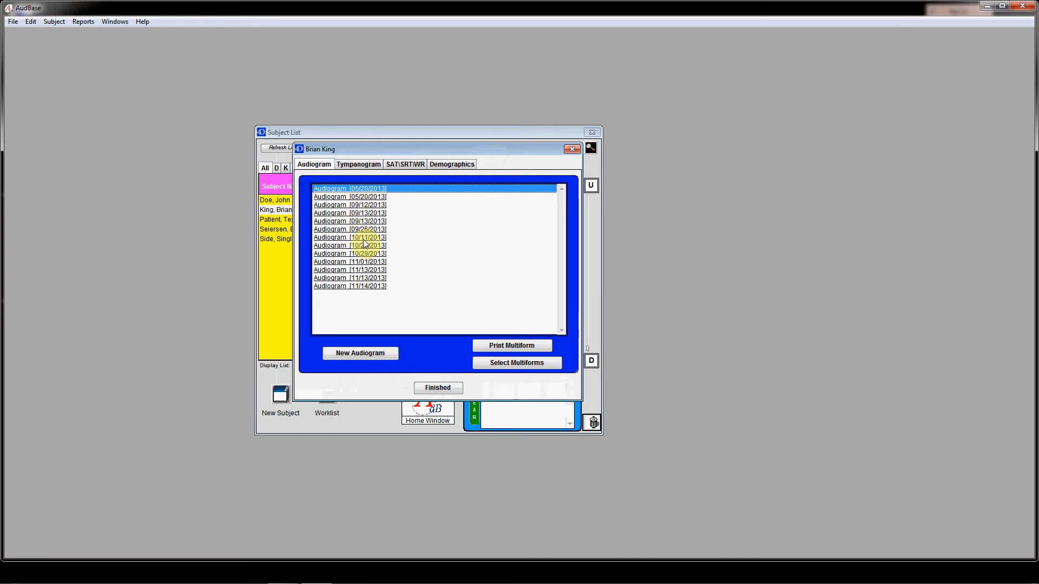
{"action": "left_click", "coordinate": [373, 354]}
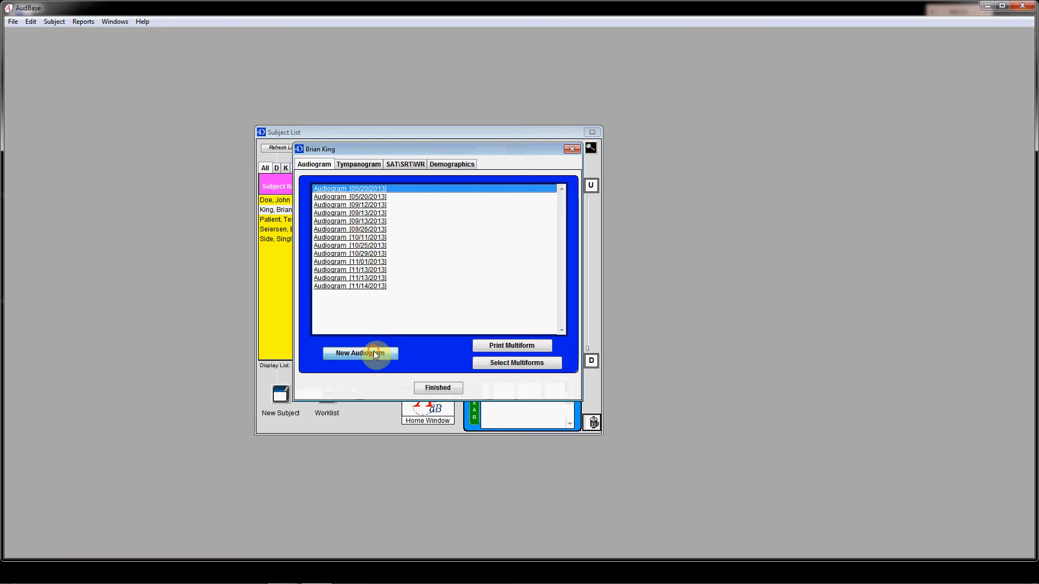
{"action": "left_click_drag", "start_coordinate": [359, 115], "coordinate": [548, 103]}
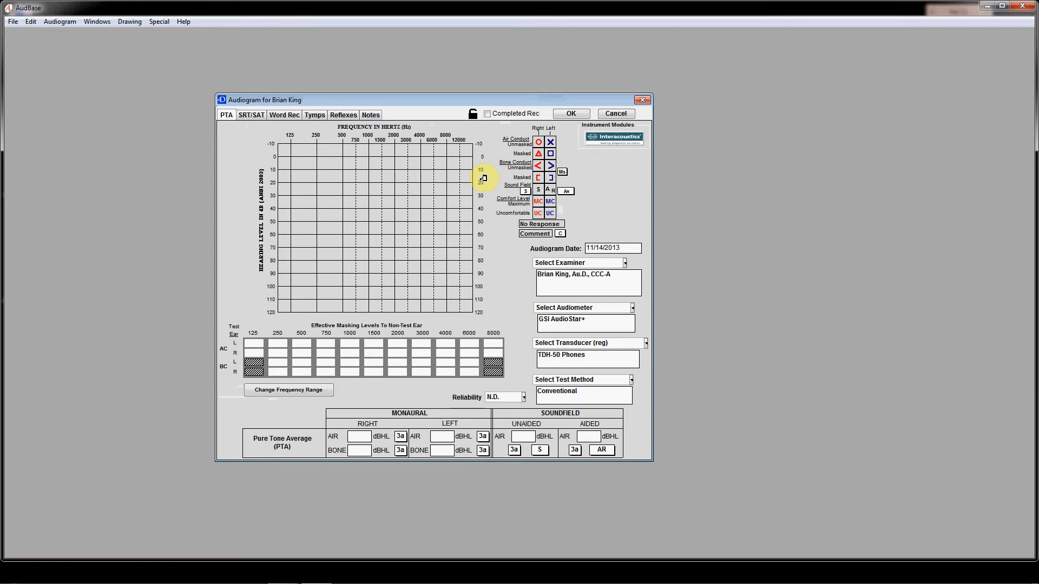
Switch the sound field symbol to Tinnitus, bilateral and plot it at 3000 Hz, 30 dB on the audiogram
{"action": "left_click", "coordinate": [526, 192]}
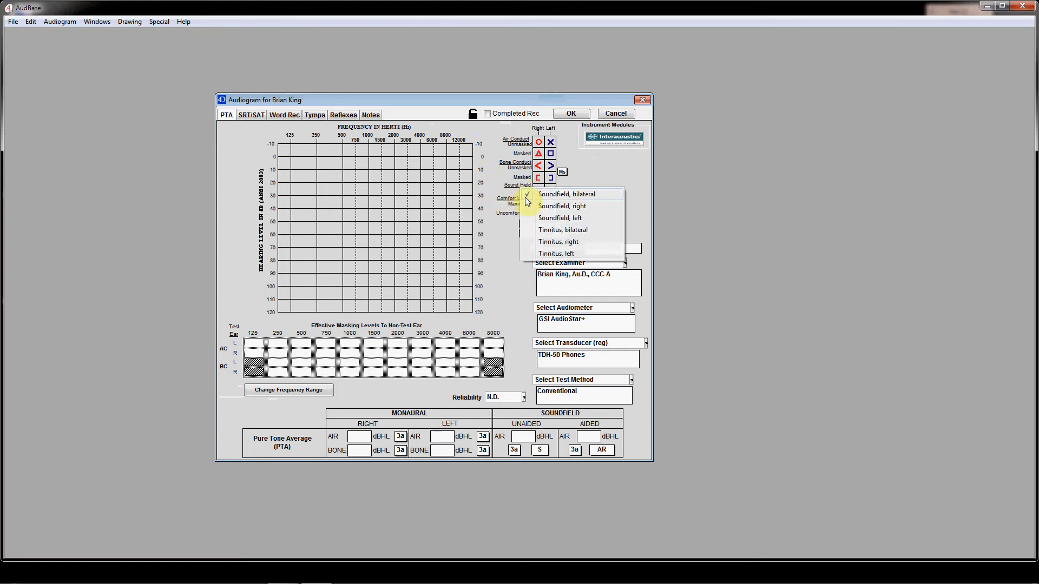
{"action": "left_click", "coordinate": [529, 230]}
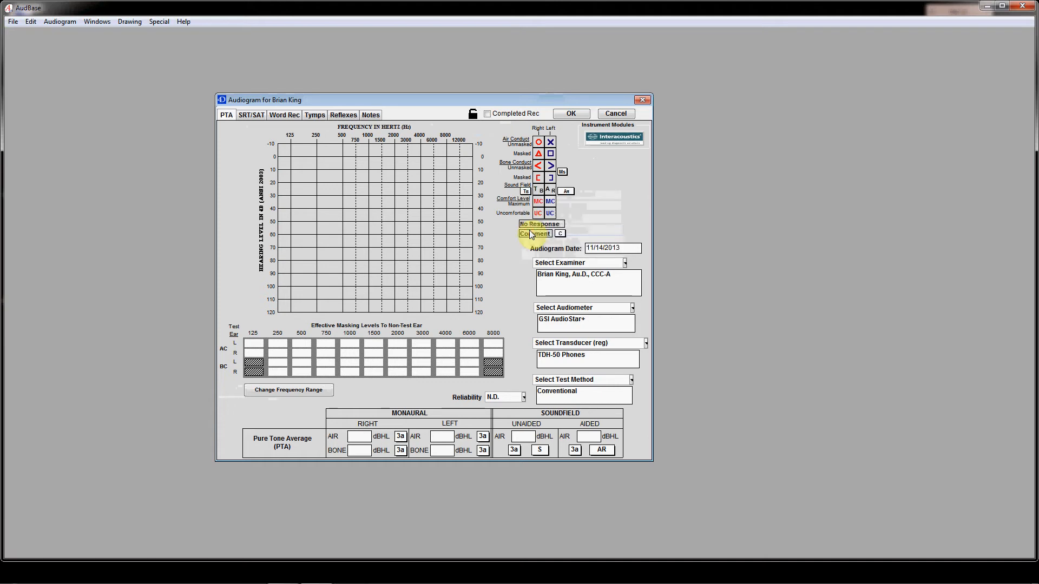
{"action": "left_click", "coordinate": [538, 191]}
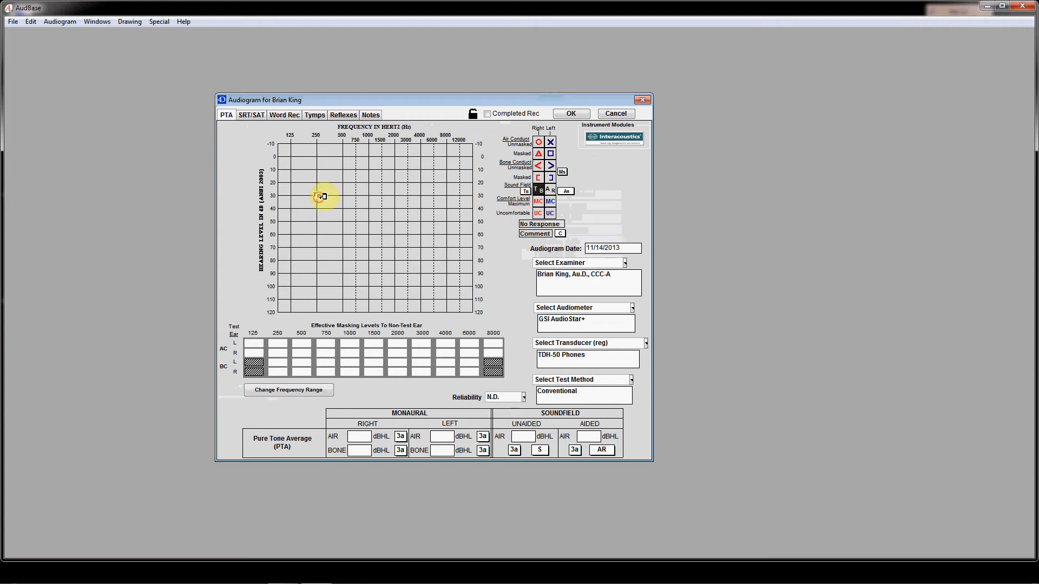
{"action": "left_click", "coordinate": [369, 194]}
{"action": "left_click", "coordinate": [396, 193]}
{"action": "left_click", "coordinate": [409, 193]}
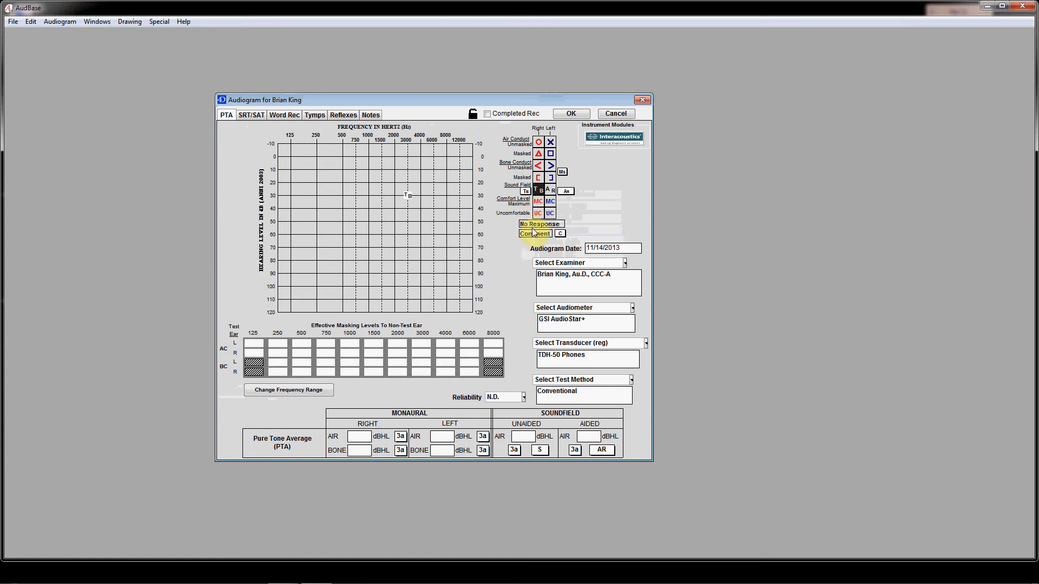
Set the comment type to Narrow Band Noise and the active sound field symbol to Soundfield, bilateral
{"action": "left_click", "coordinate": [560, 234]}
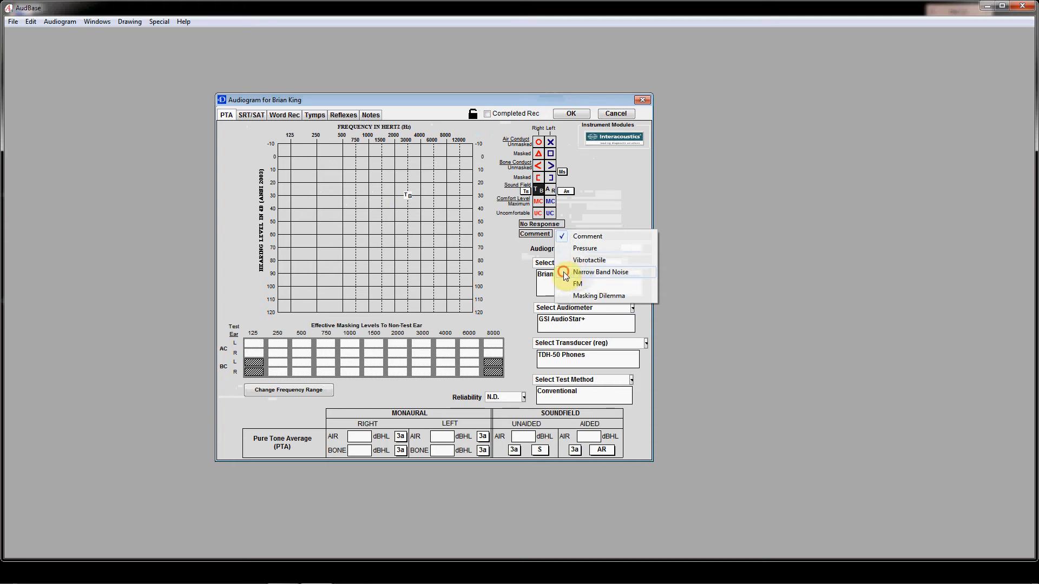
{"action": "left_click", "coordinate": [564, 272]}
{"action": "left_click", "coordinate": [526, 191]}
{"action": "left_click", "coordinate": [527, 192]}
{"action": "left_click", "coordinate": [527, 192]}
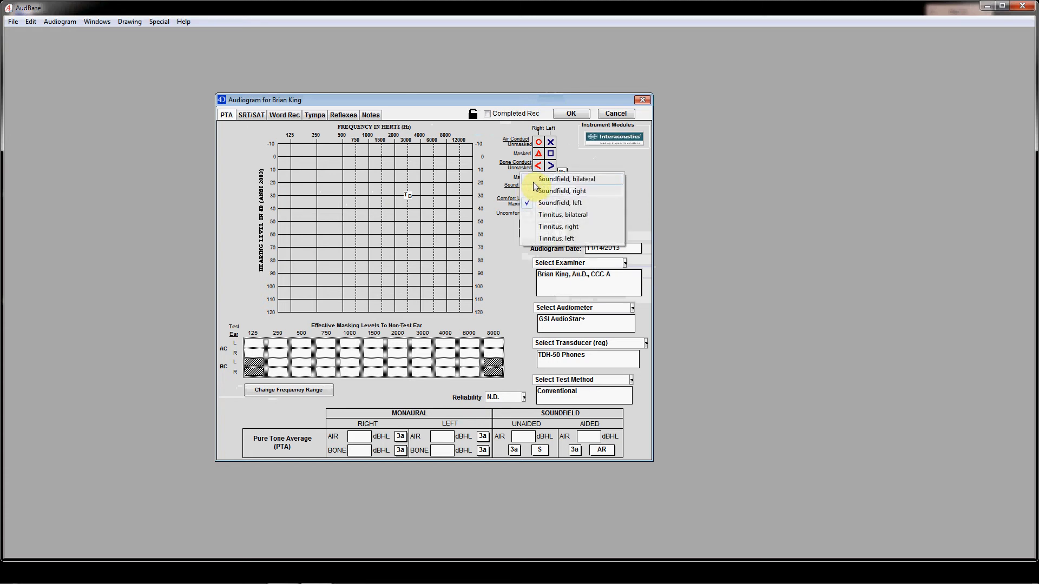
{"action": "left_click", "coordinate": [534, 184]}
{"action": "left_click", "coordinate": [538, 189]}
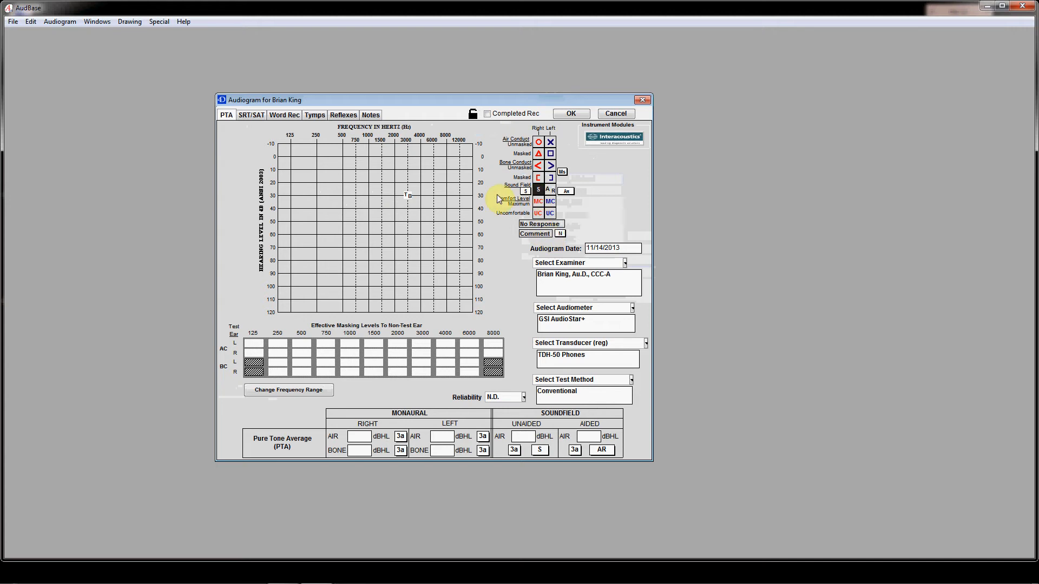
Plot soundfield thresholds of 10 dB at 125, 750 and 3000 Hz and 20 dB at 250, 500 and 1500 Hz, with noise comments from 250 Hz
{"action": "left_click", "coordinate": [292, 170]}
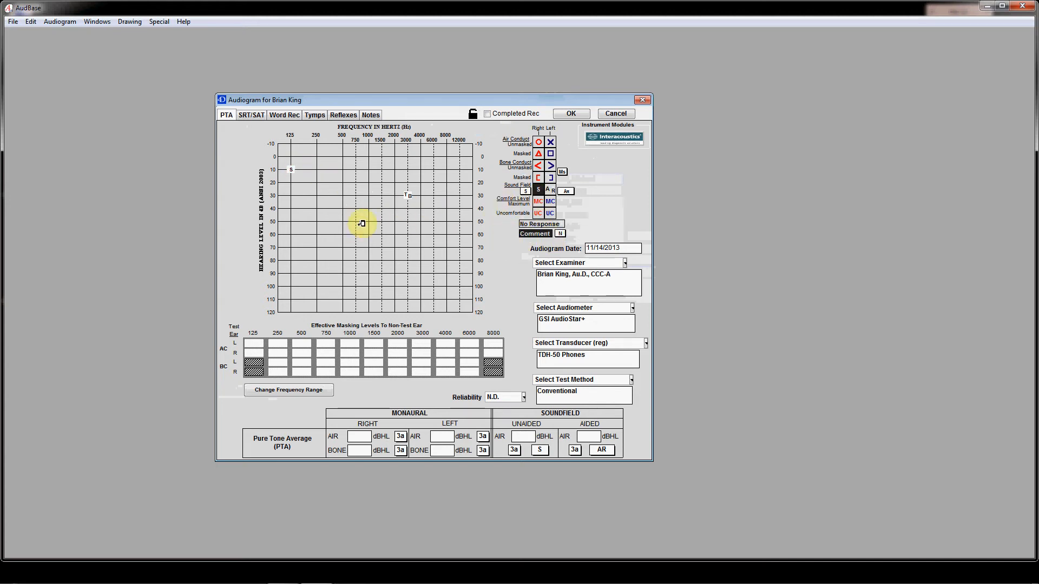
{"action": "left_click", "coordinate": [317, 183]}
{"action": "left_click", "coordinate": [342, 181]}
{"action": "left_click", "coordinate": [357, 169]}
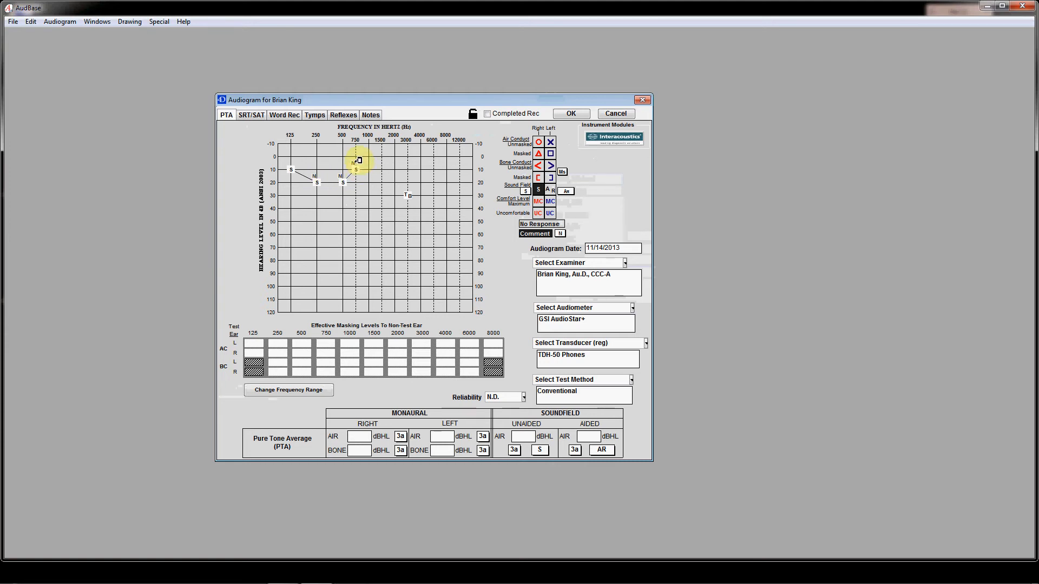
{"action": "left_click", "coordinate": [383, 182]}
{"action": "left_click", "coordinate": [408, 169]}
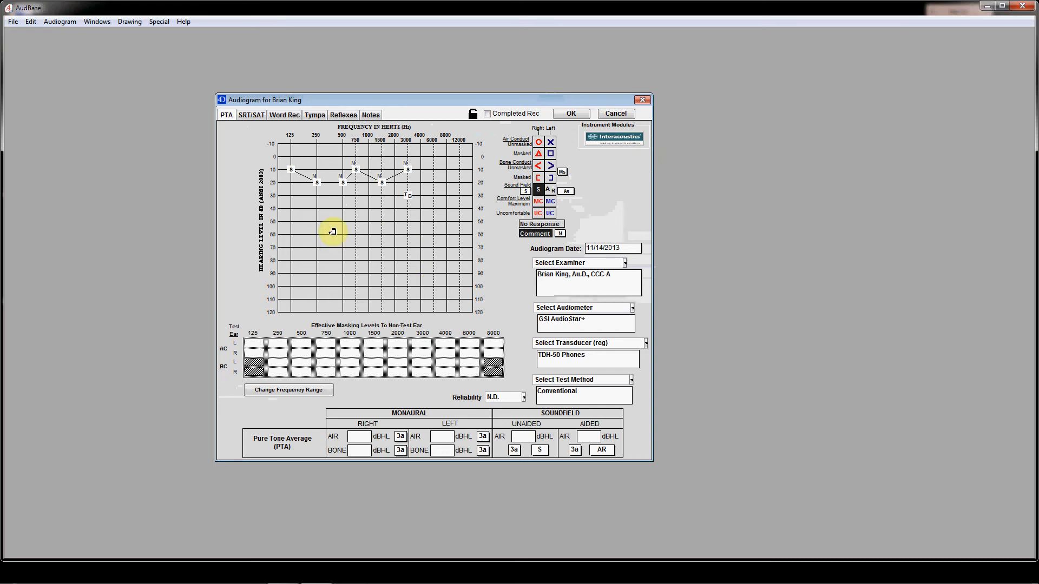
In the SRT/SAT section, assign the Spondees/LV test condition to SAT Monaural Air Right
{"action": "left_click", "coordinate": [252, 115]}
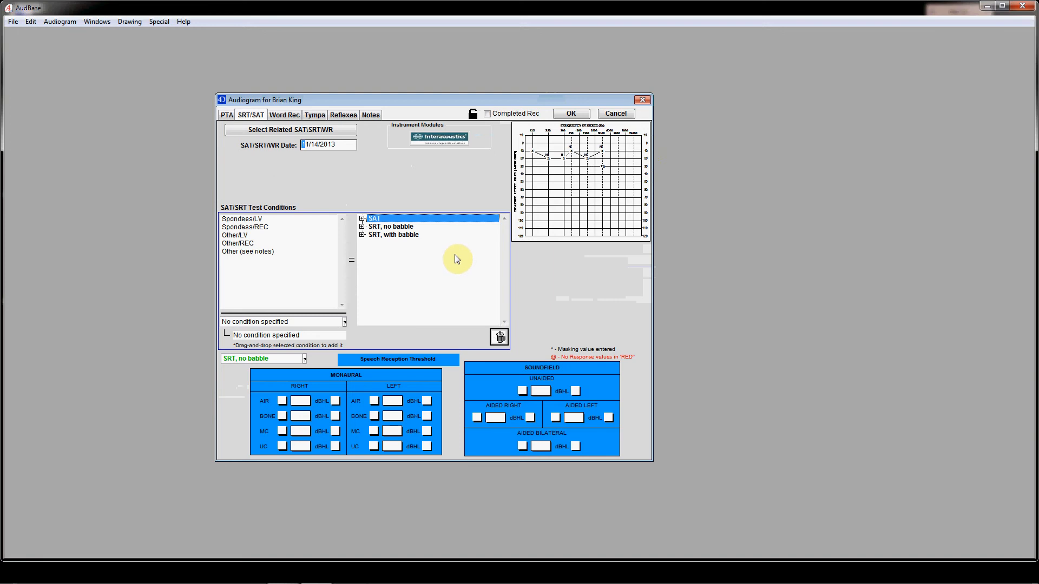
{"action": "left_click", "coordinate": [362, 219]}
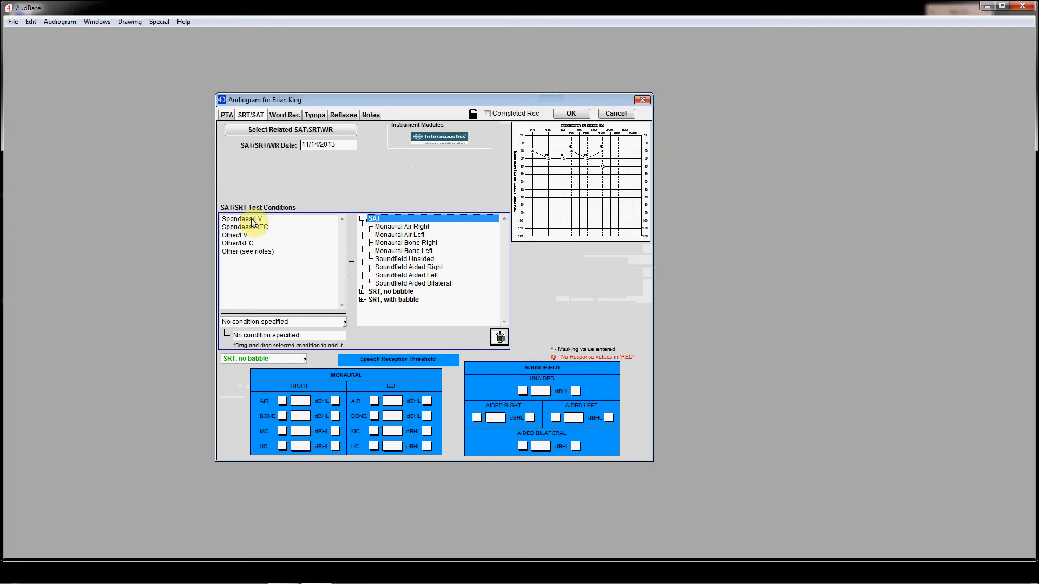
{"action": "left_click_drag", "start_coordinate": [252, 222], "coordinate": [387, 230]}
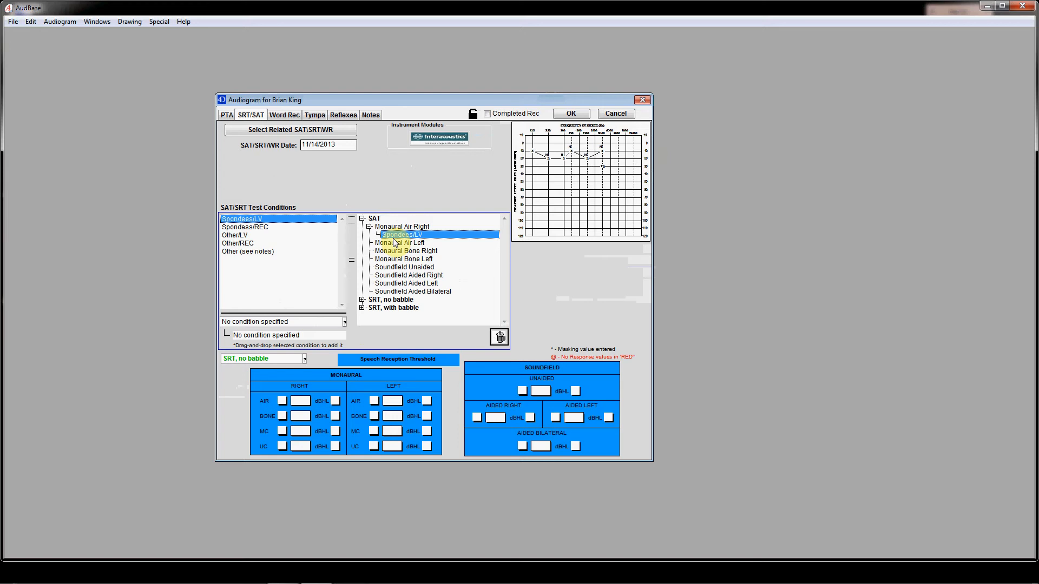
In the Word Recognition section, assign NU-6 / LV to Monaural Right Trial #1 and WD 25 / LV to Trial #3
{"action": "left_click", "coordinate": [285, 115]}
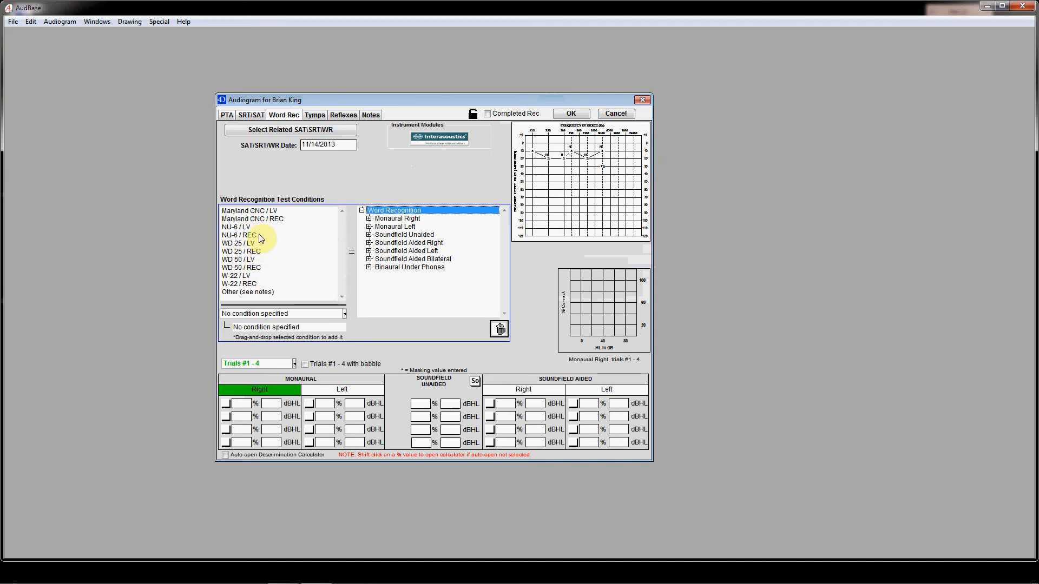
{"action": "left_click", "coordinate": [369, 220]}
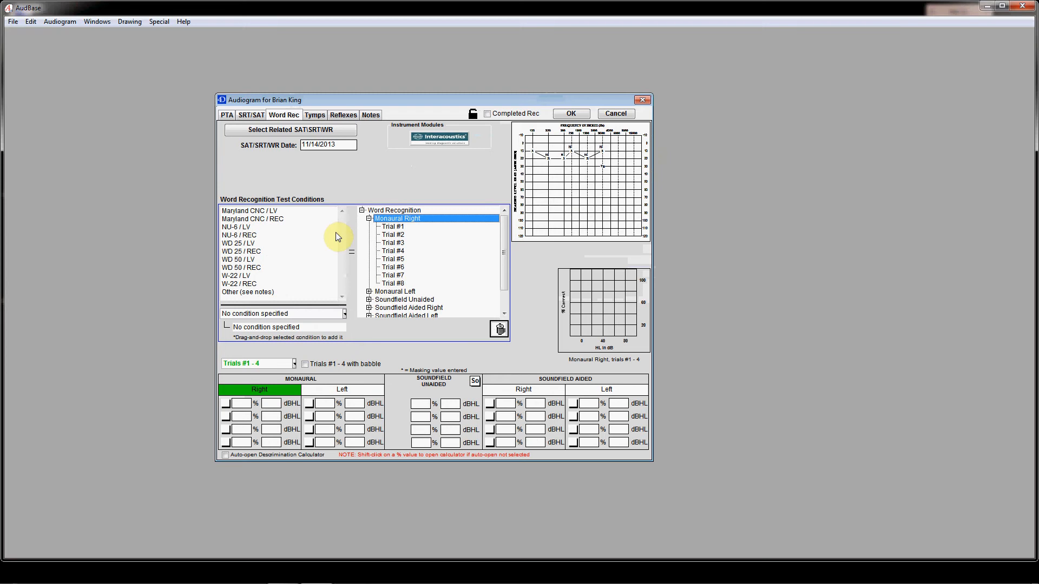
{"action": "left_click_drag", "start_coordinate": [241, 229], "coordinate": [394, 230]}
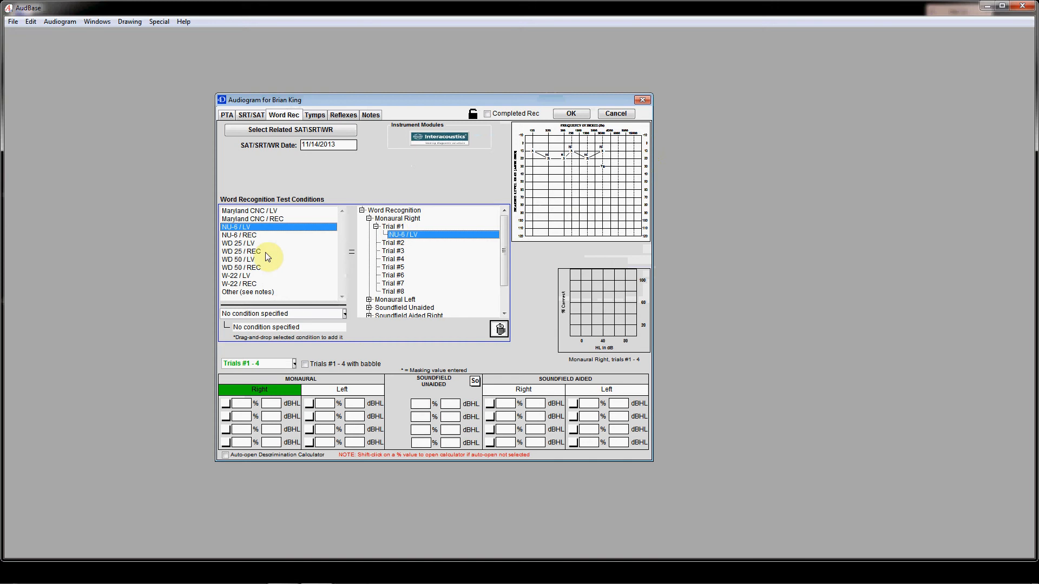
{"action": "left_click_drag", "start_coordinate": [313, 243], "coordinate": [391, 252]}
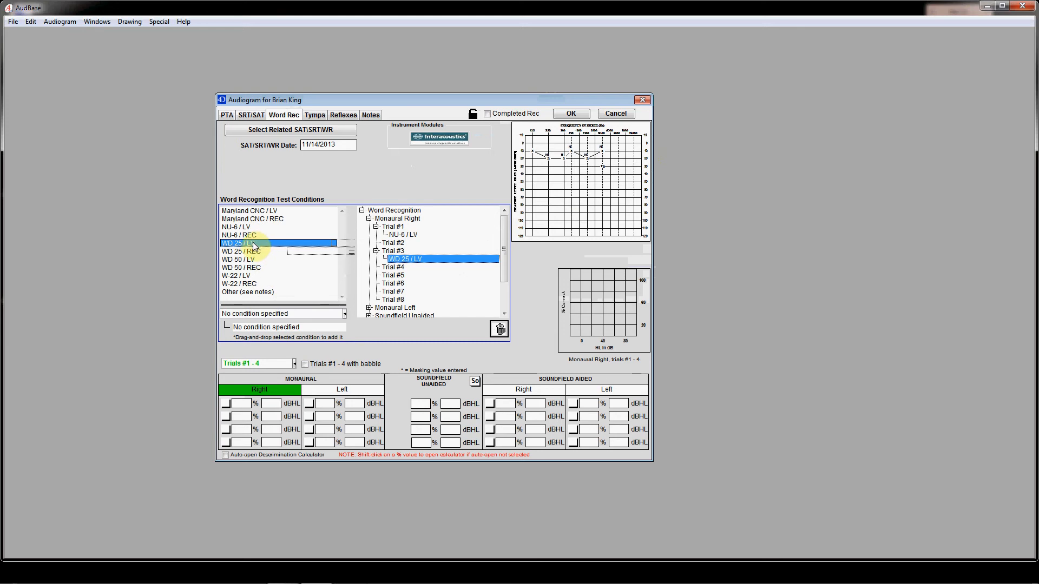
Apply WD 25 / LV to all Monaural Right trials at once and replace it with NU-6 / LV for all of them
{"action": "left_click_drag", "start_coordinate": [254, 245], "coordinate": [390, 221]}
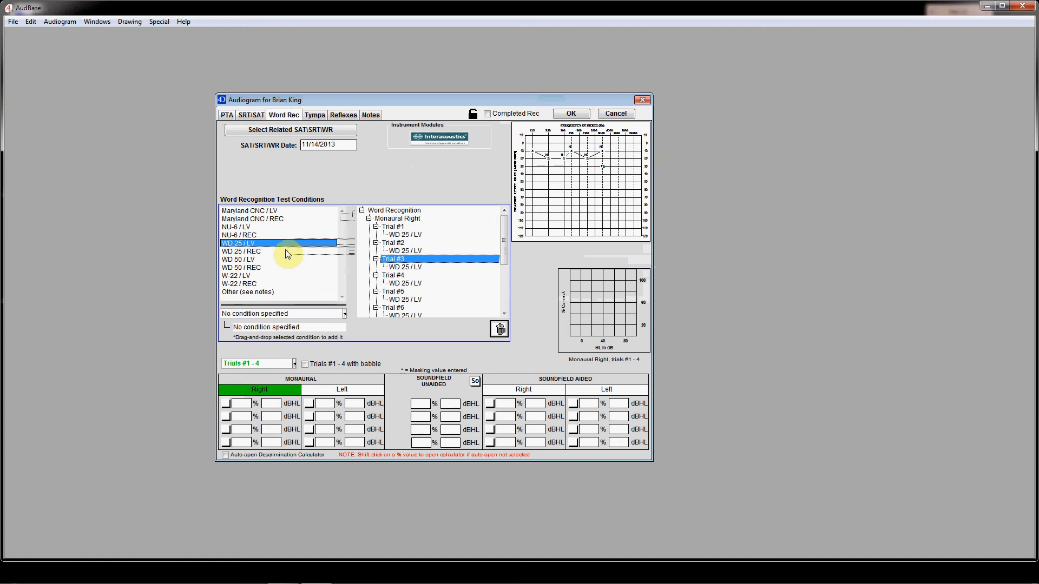
{"action": "left_click", "coordinate": [251, 227]}
{"action": "left_click_drag", "start_coordinate": [311, 243], "coordinate": [410, 223]}
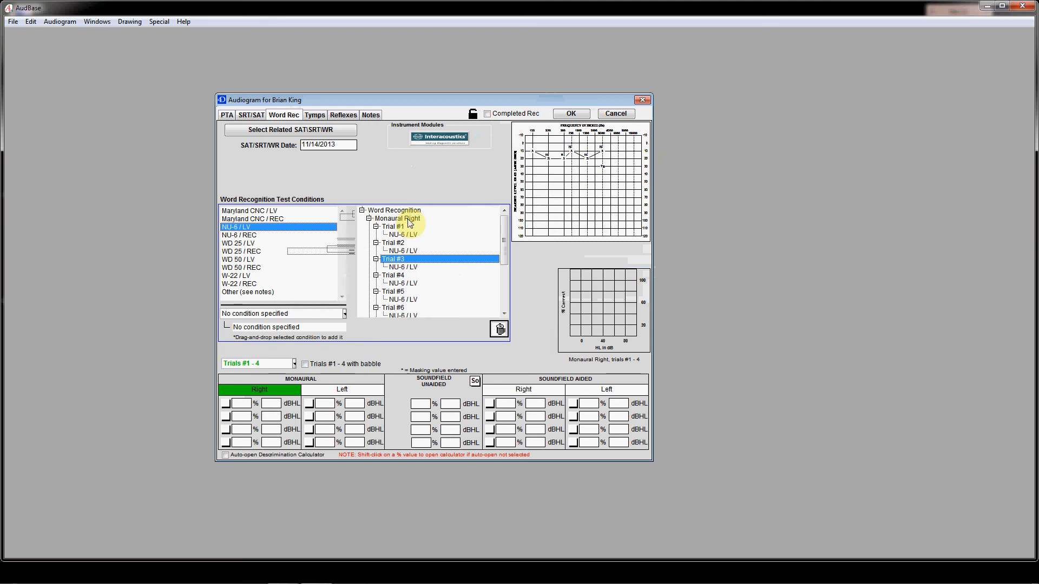
Choose the condition Cochlear Implant Right/Aided Left and switch the word recognition score table to Trials #5 - 8
{"action": "left_click", "coordinate": [345, 315]}
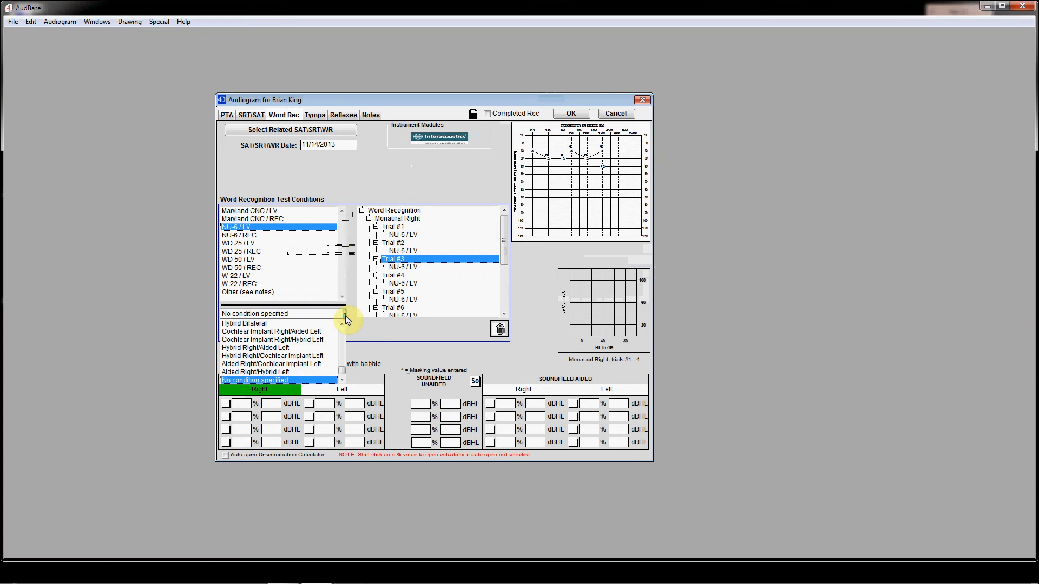
{"action": "left_click", "coordinate": [323, 332]}
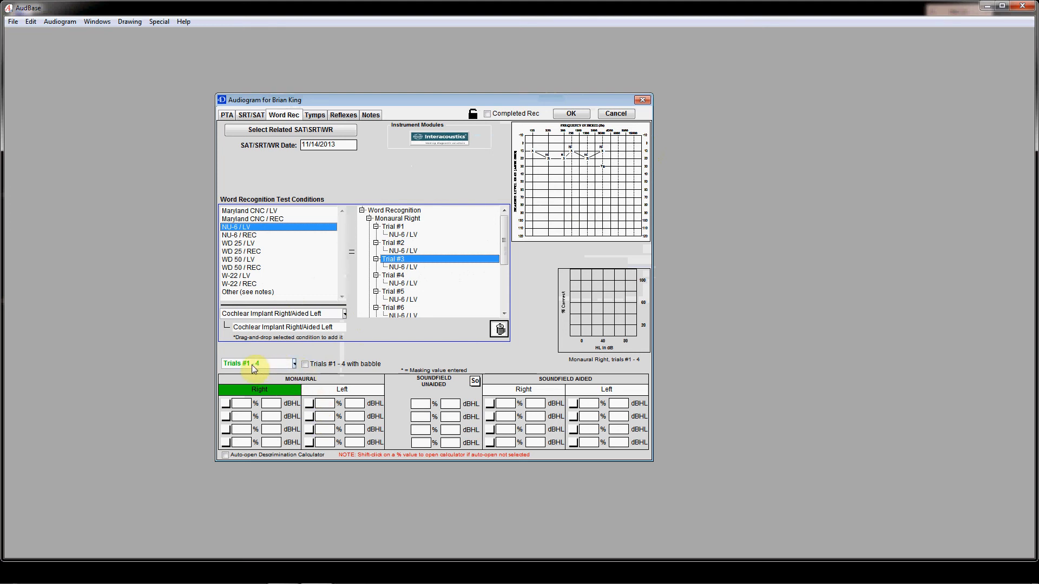
{"action": "left_click", "coordinate": [293, 365]}
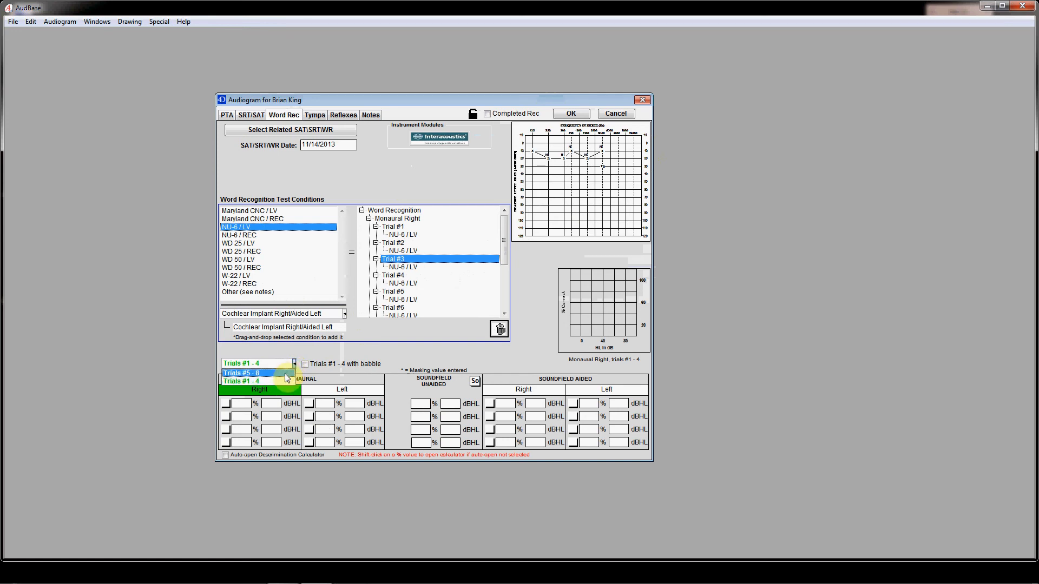
{"action": "left_click", "coordinate": [286, 374]}
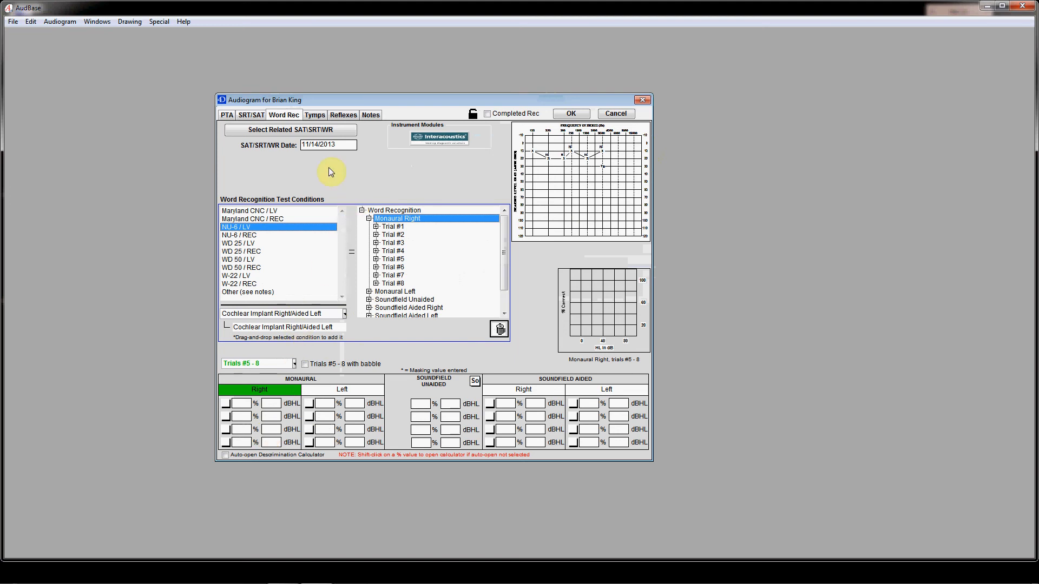
In the tympanometry section, set the gradient unit to daPa and the right ear's curve type to C
{"action": "left_click", "coordinate": [314, 115]}
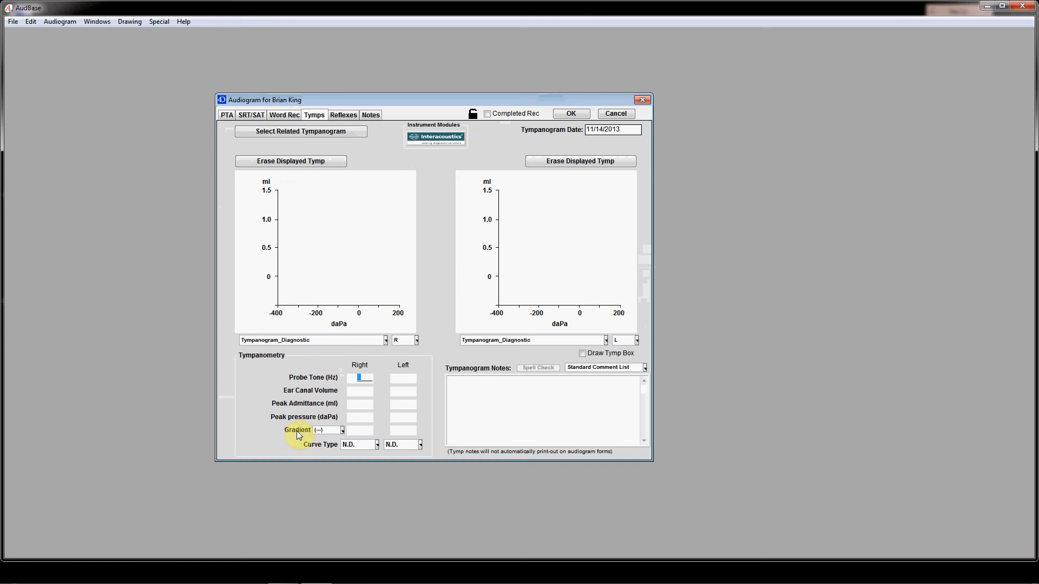
{"action": "left_click", "coordinate": [342, 430]}
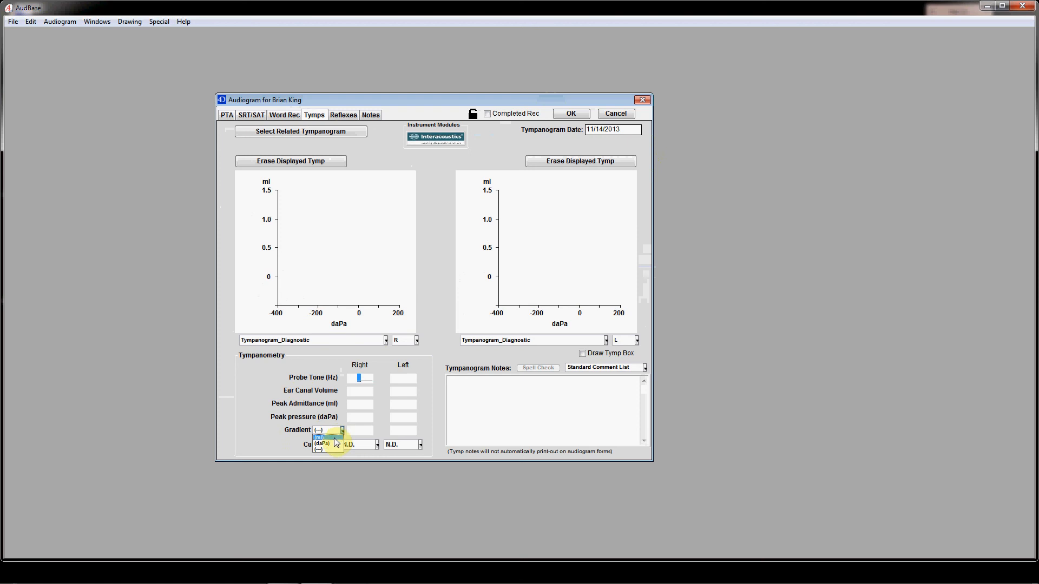
{"action": "left_click", "coordinate": [332, 443]}
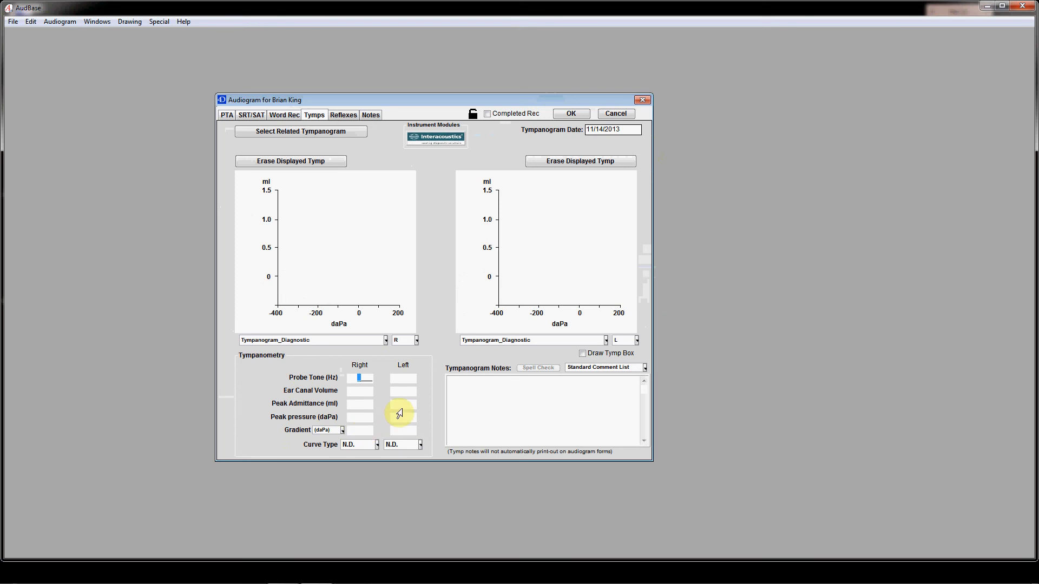
{"action": "left_click", "coordinate": [377, 445]}
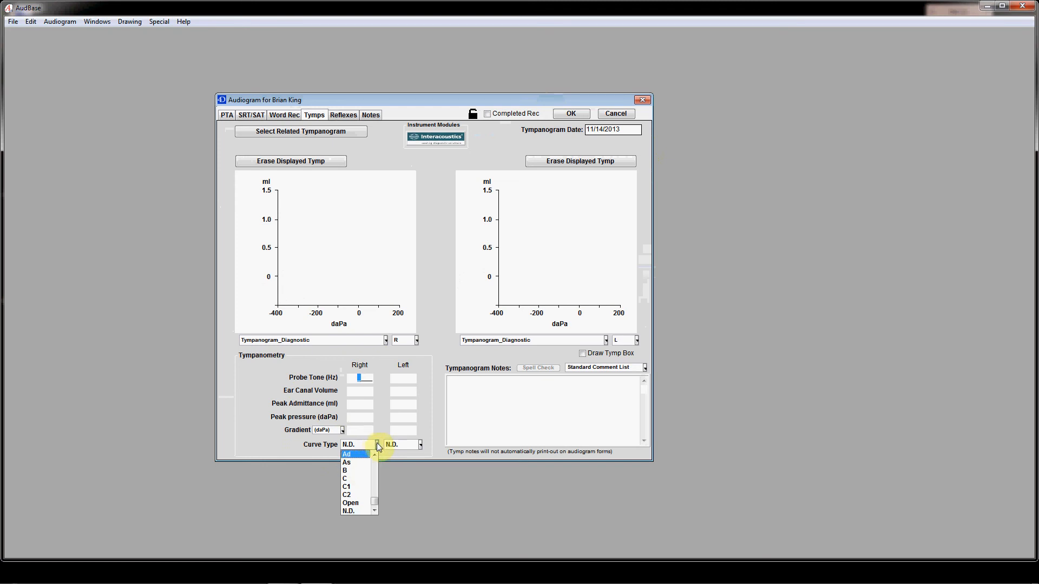
{"action": "left_click", "coordinate": [351, 479]}
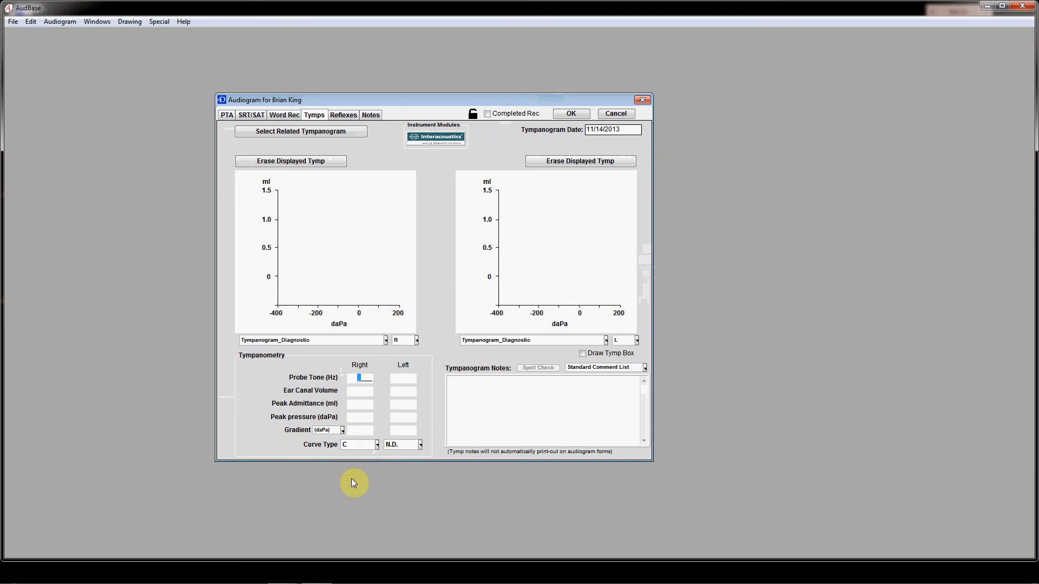
Set the left ear's tympanometry curve type to Ad and toggle the Draw Tymp Box option
{"action": "left_click", "coordinate": [420, 445]}
{"action": "left_click", "coordinate": [391, 455]}
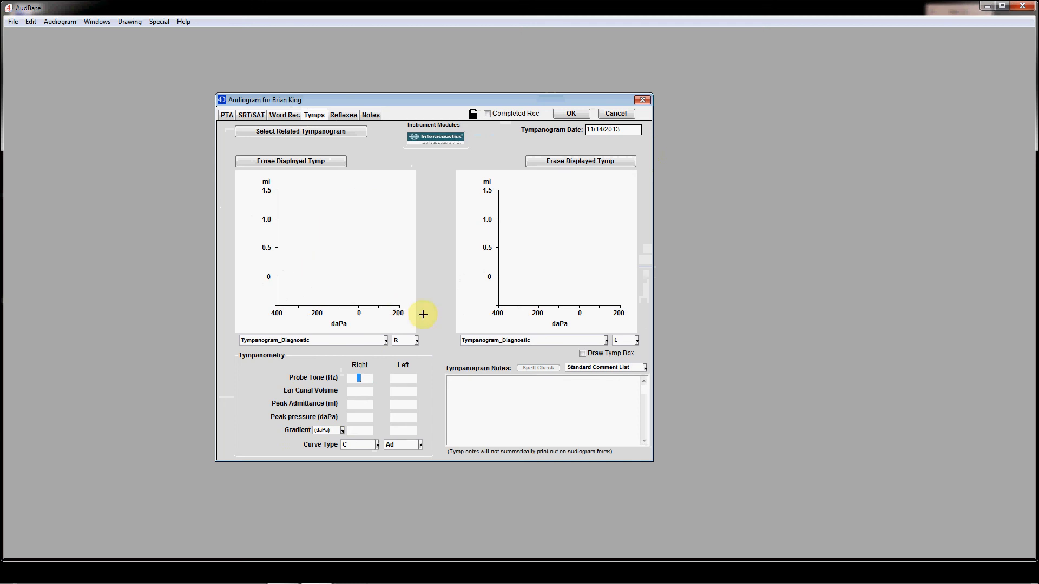
{"action": "left_click", "coordinate": [582, 354]}
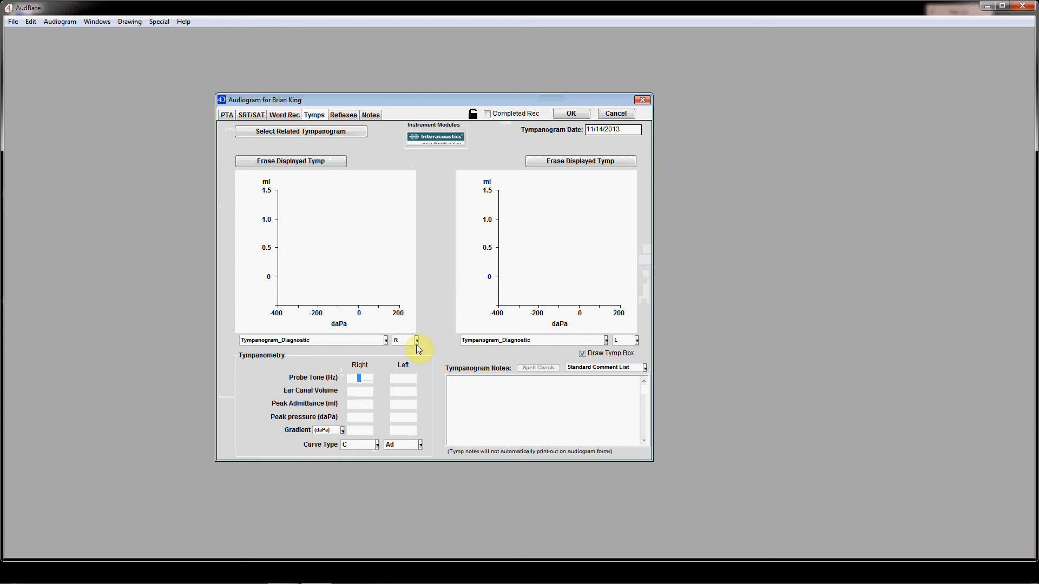
{"action": "left_click", "coordinate": [457, 383]}
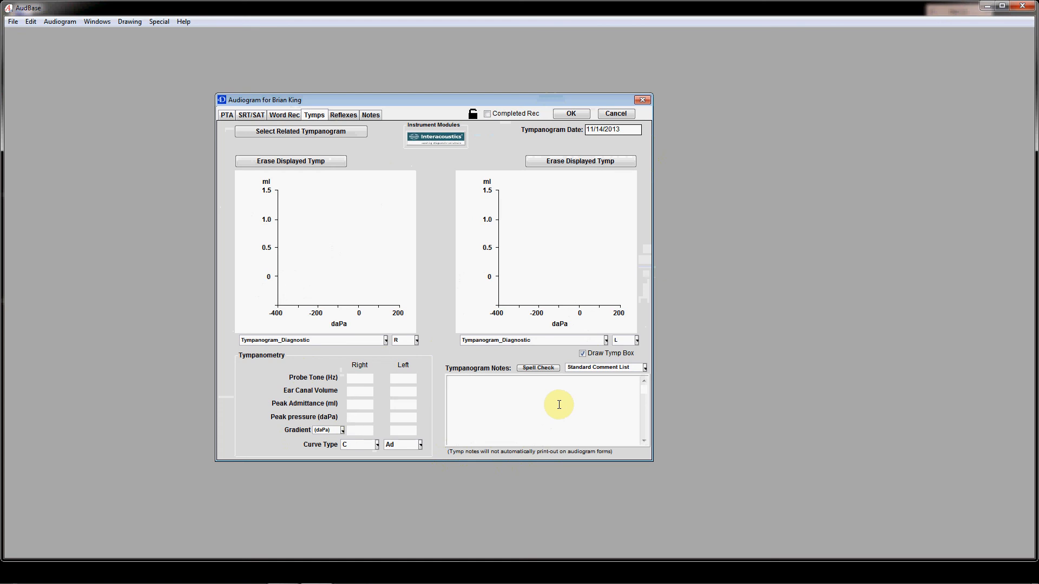
In the Notes section, enter 1, 2, 3, 4, 5, 15, 23, 45, 6, 78, 90, 67, 89 and 9026 on separate lines
{"action": "left_click", "coordinate": [349, 117]}
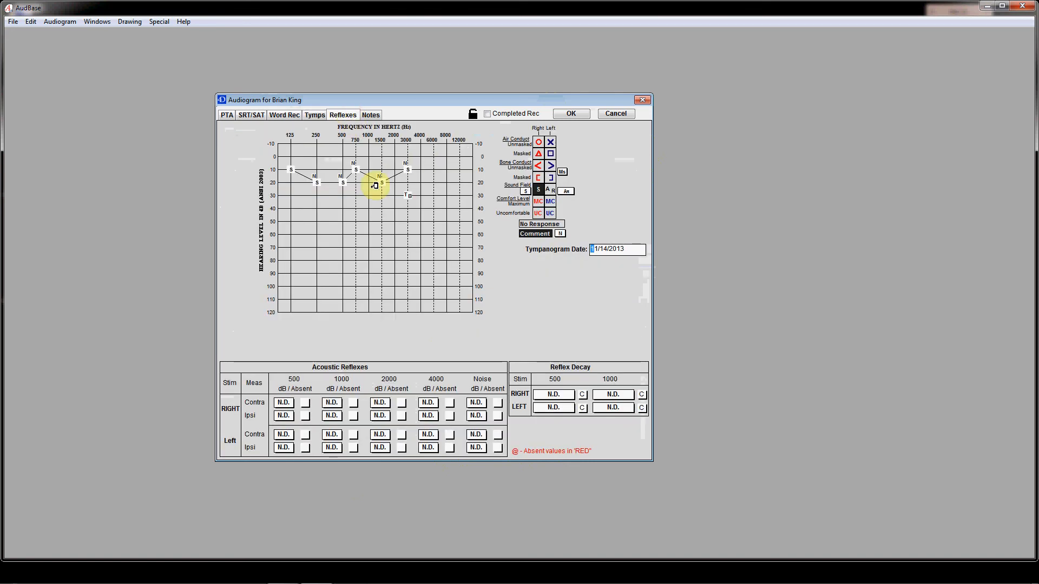
{"action": "left_click", "coordinate": [371, 116]}
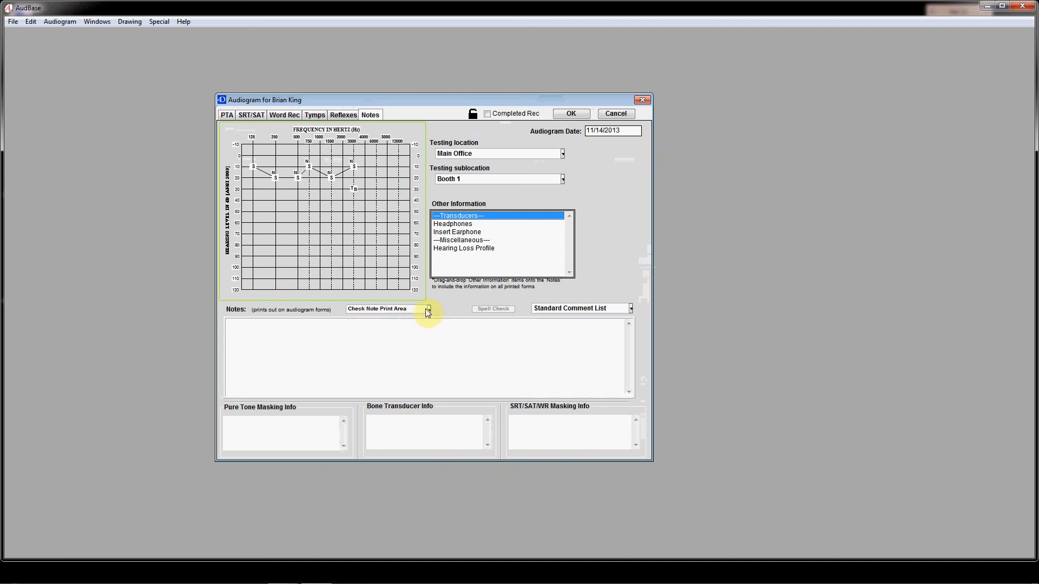
{"action": "left_click", "coordinate": [382, 327]}
{"action": "type", "text": "1"}
{"action": "key", "text": "Return"}
{"action": "type", "text": "2 "}
{"action": "type", "text": "3"}
{"action": "key", "text": "Return"}
{"action": "type", "text": "4"}
{"action": "key", "text": "Return"}
{"action": "type", "text": "5"}
{"action": "key", "text": "Return"}
{"action": "type", "text": "15"}
{"action": "key", "text": "Return"}
{"action": "type", "text": "23"}
{"action": "key", "text": "Return"}
{"action": "type", "text": "45"}
{"action": "key", "text": "Return"}
{"action": "type", "text": "6"}
{"action": "key", "text": "Return"}
{"action": "type", "text": "78"}
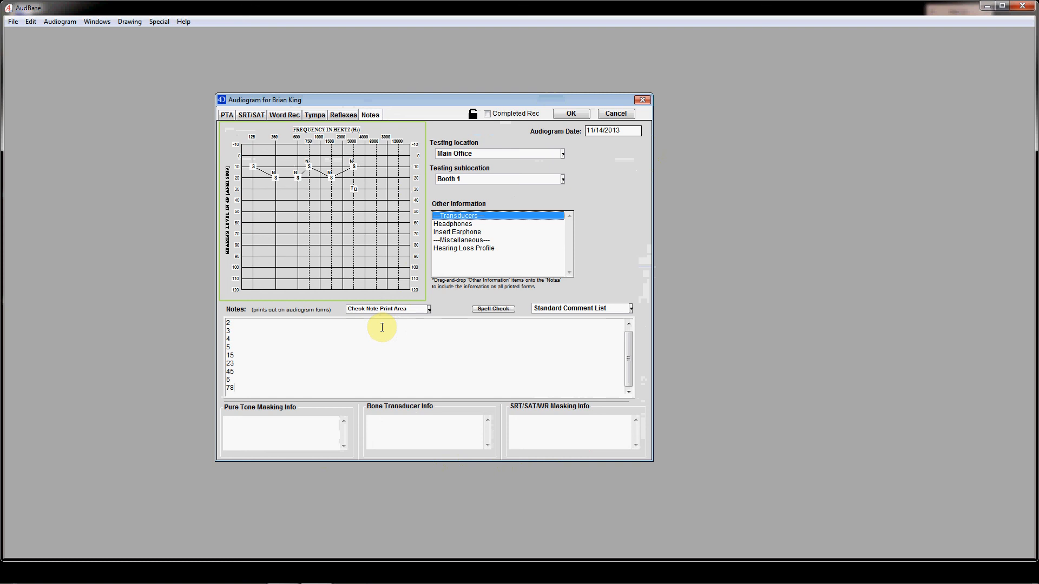
{"action": "key", "text": "Return"}
{"action": "type", "text": "90"}
{"action": "key", "text": "Return"}
{"action": "type", "text": "67"}
{"action": "key", "text": "Return"}
{"action": "type", "text": "89"}
{"action": "key", "text": "Return"}
{"action": "type", "text": "9026"}
Check how the notes fit the print area of the form Audiogram, Std style #2
{"action": "left_click", "coordinate": [429, 310]}
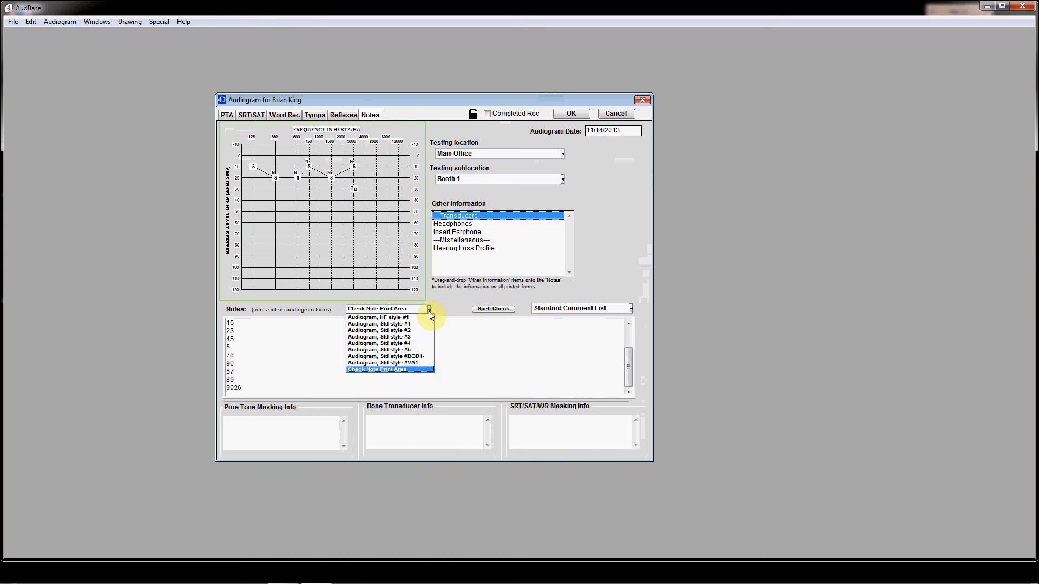
{"action": "left_click", "coordinate": [404, 331]}
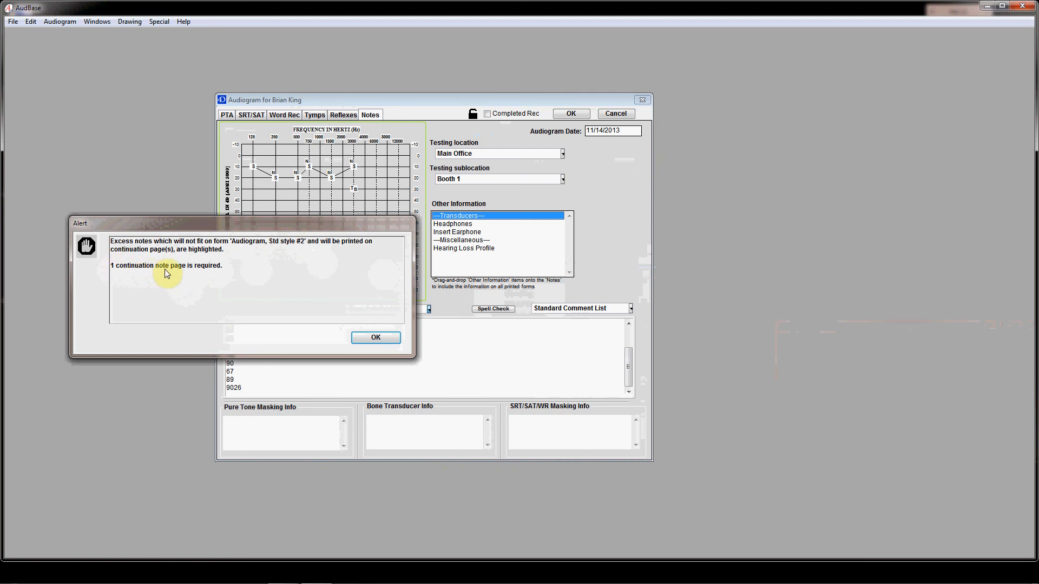
{"action": "left_click", "coordinate": [365, 337]}
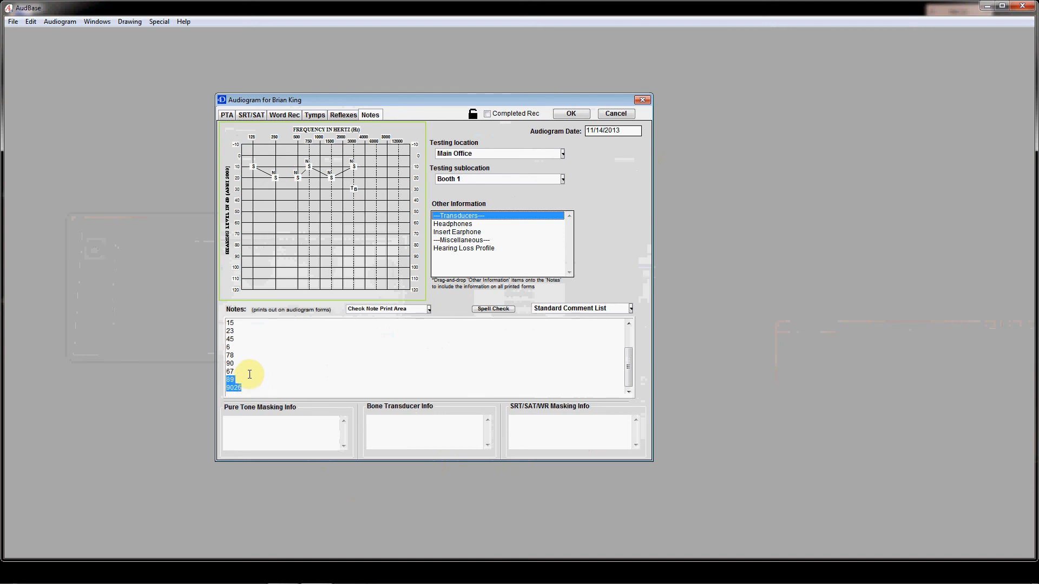
Delete the highlighted excess note lines 89 and 9026 and spell-check the remaining notes
{"action": "key", "text": "BackSpace"}
{"action": "left_click", "coordinate": [499, 311]}
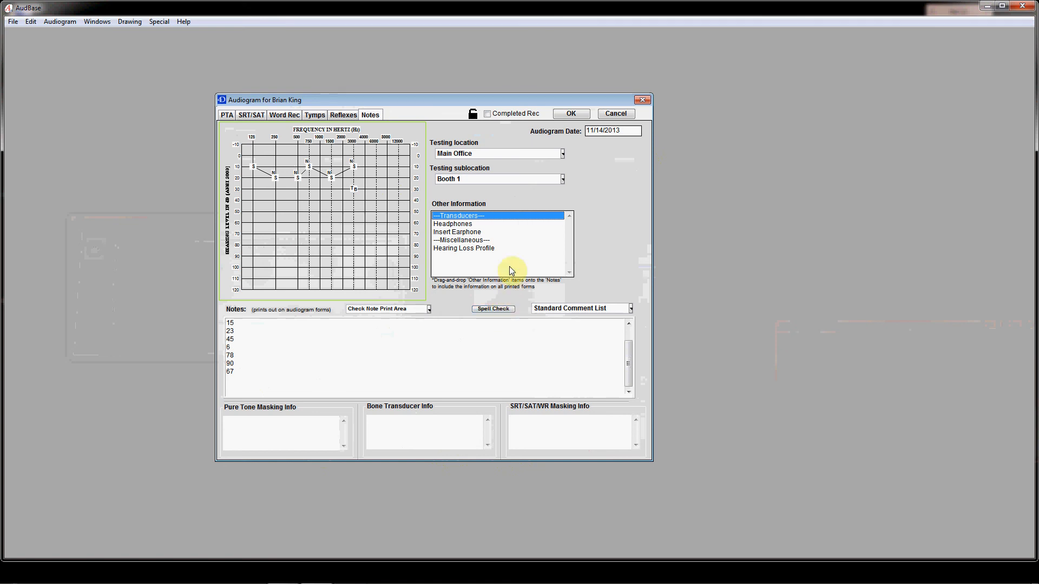
Set the Headphones transducer to Right and add that item to the end of the notes
{"action": "left_click", "coordinate": [459, 224]}
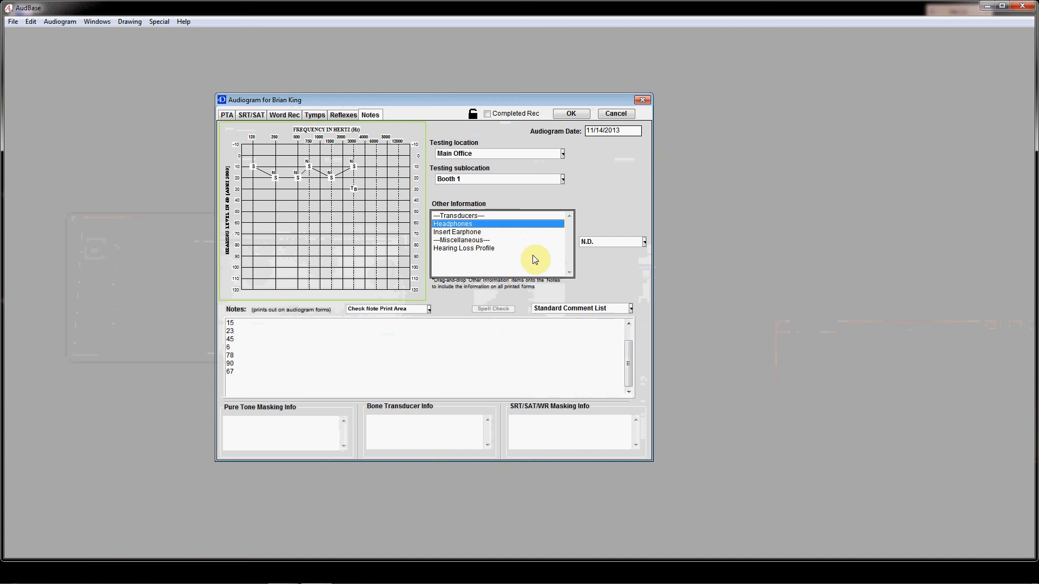
{"action": "left_click", "coordinate": [645, 242]}
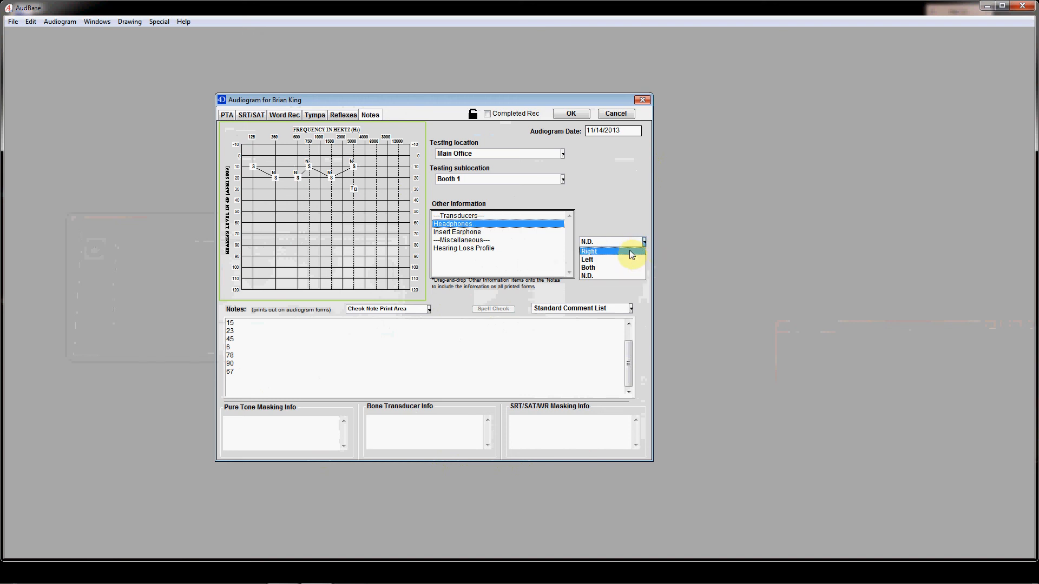
{"action": "left_click", "coordinate": [630, 252]}
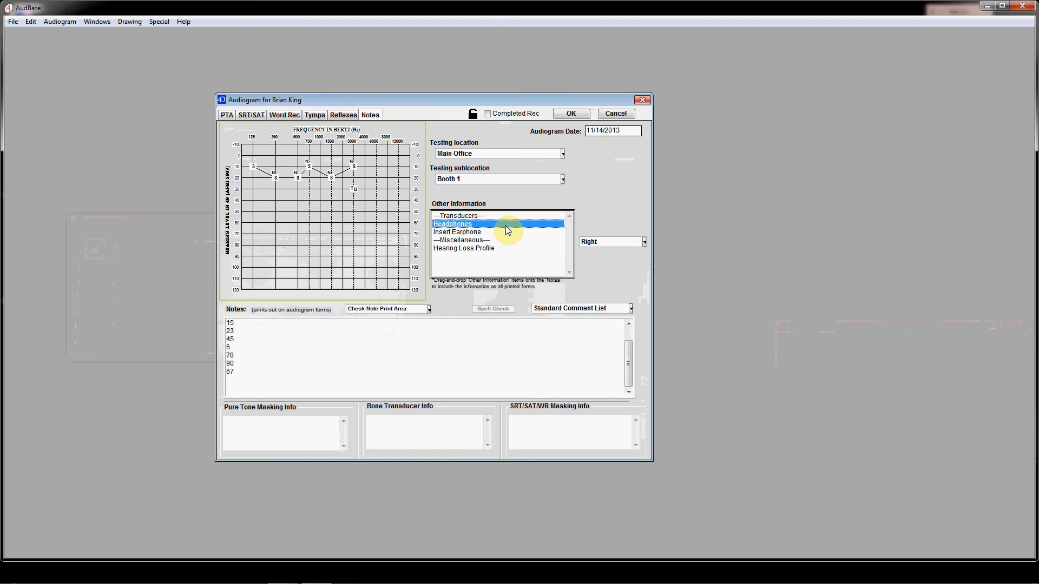
{"action": "left_click", "coordinate": [464, 224]}
{"action": "left_click_drag", "start_coordinate": [464, 225], "coordinate": [298, 382]}
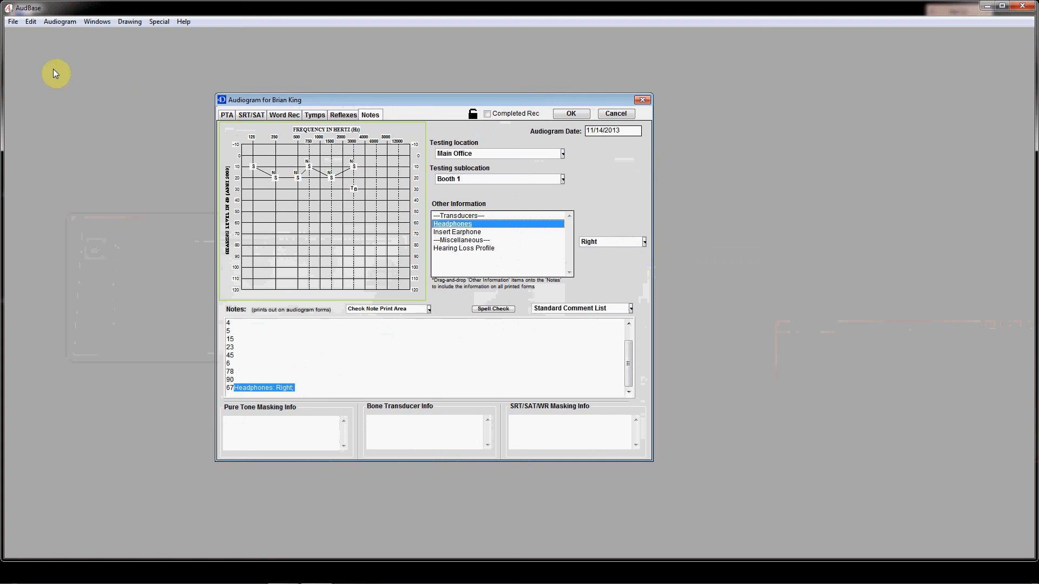
Print the audiogram to a document with Print-to-Doc Audiogram
{"action": "left_click", "coordinate": [13, 22]}
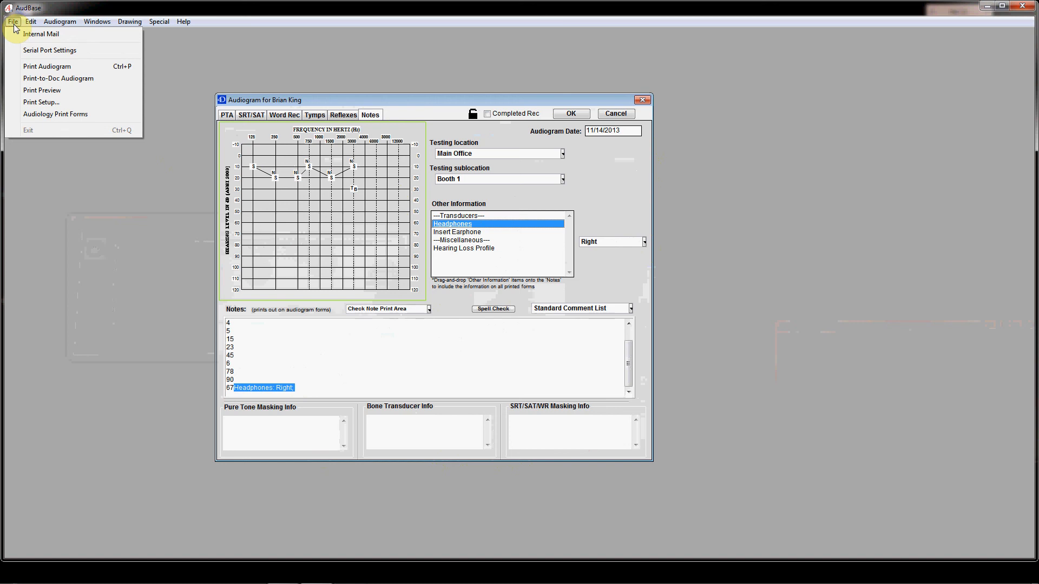
{"action": "left_click", "coordinate": [14, 23]}
{"action": "left_click", "coordinate": [14, 23]}
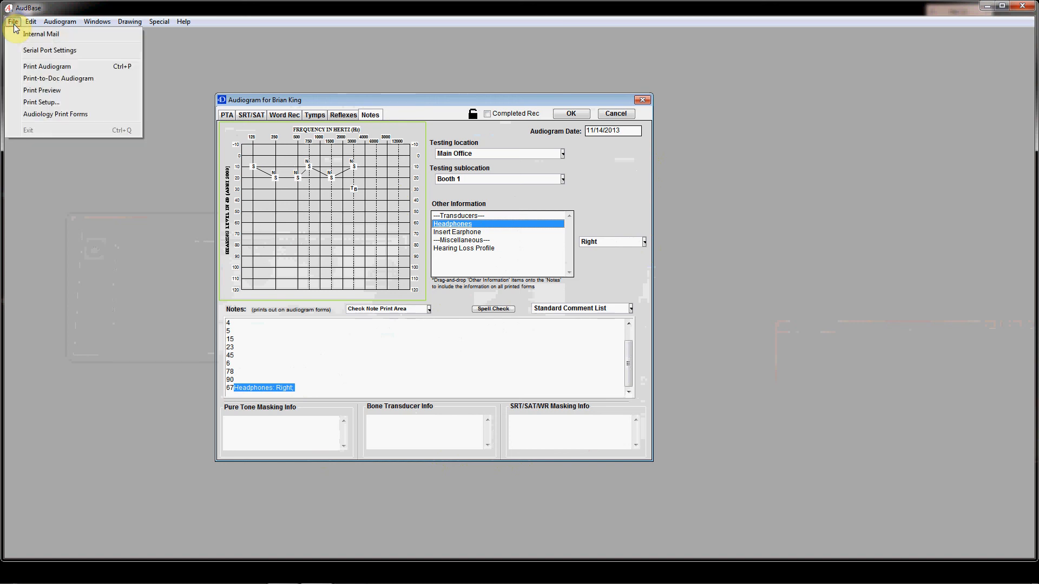
{"action": "left_click", "coordinate": [35, 81]}
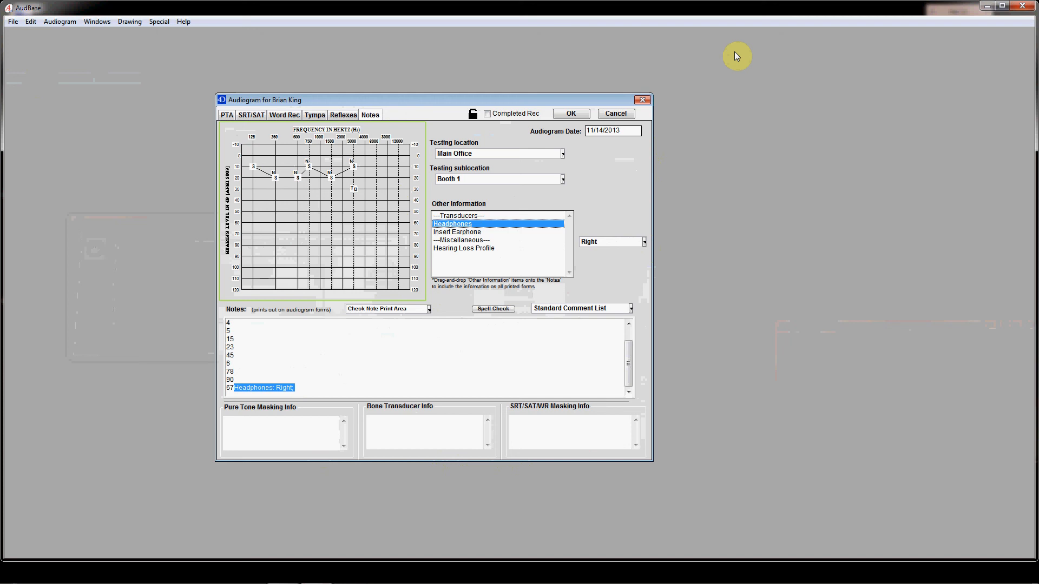
Switch to the desktop and view the newest audiogram PDF in the AudioReports folder
{"action": "left_click", "coordinate": [988, 6]}
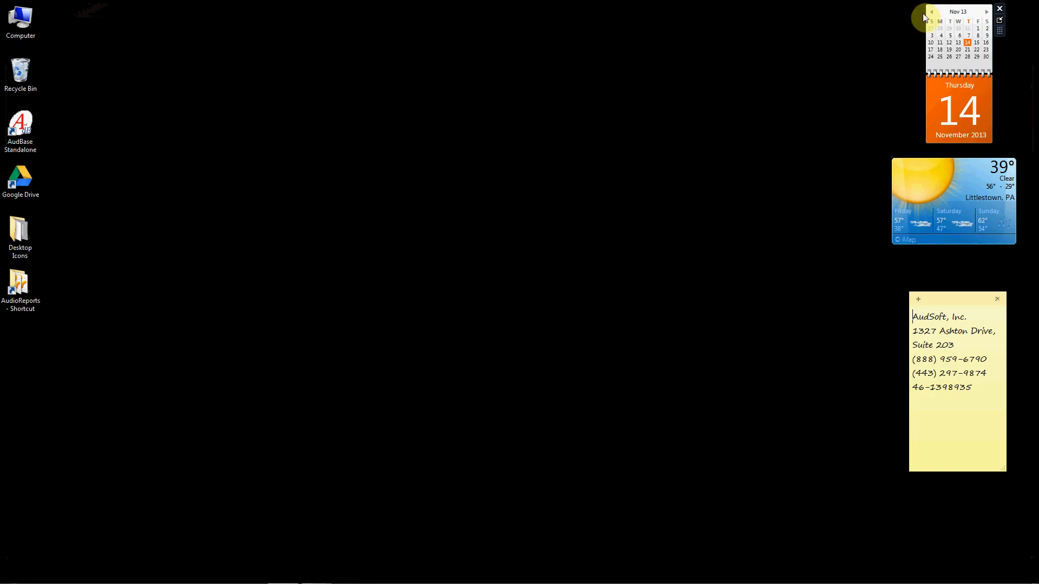
{"action": "left_click", "coordinate": [20, 281]}
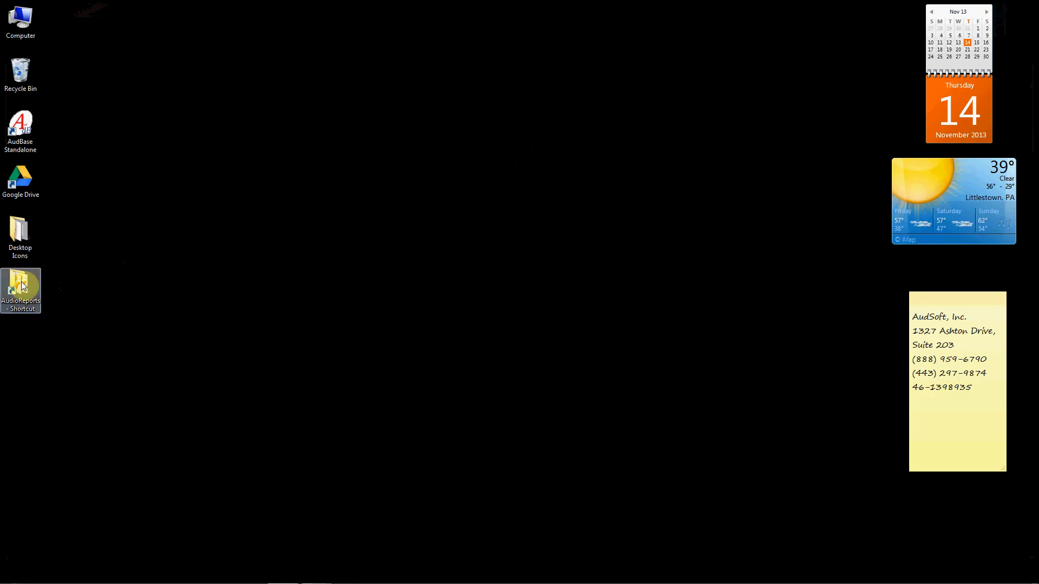
{"action": "double_click", "coordinate": [20, 281]}
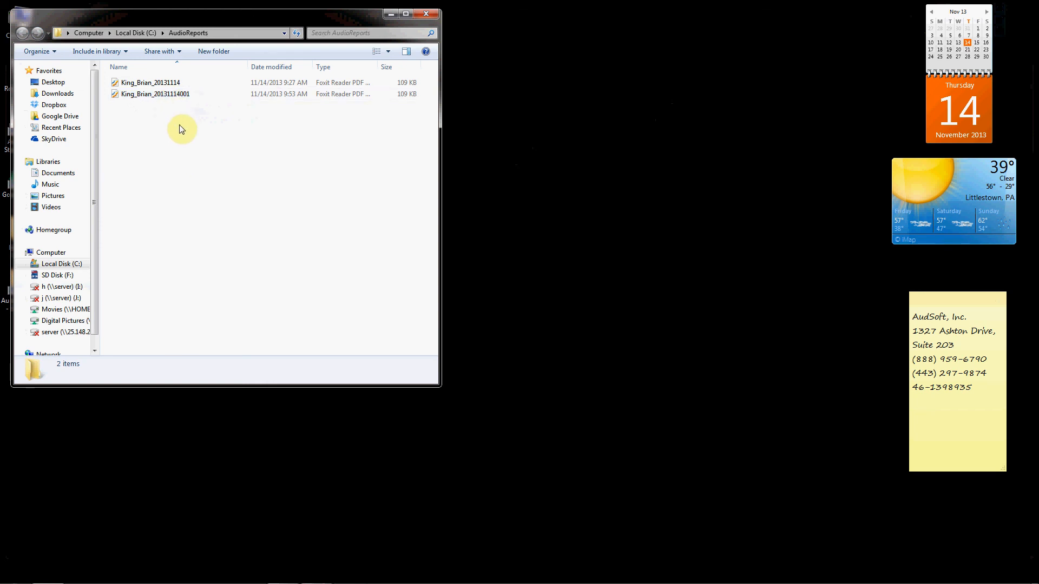
{"action": "left_click", "coordinate": [177, 94]}
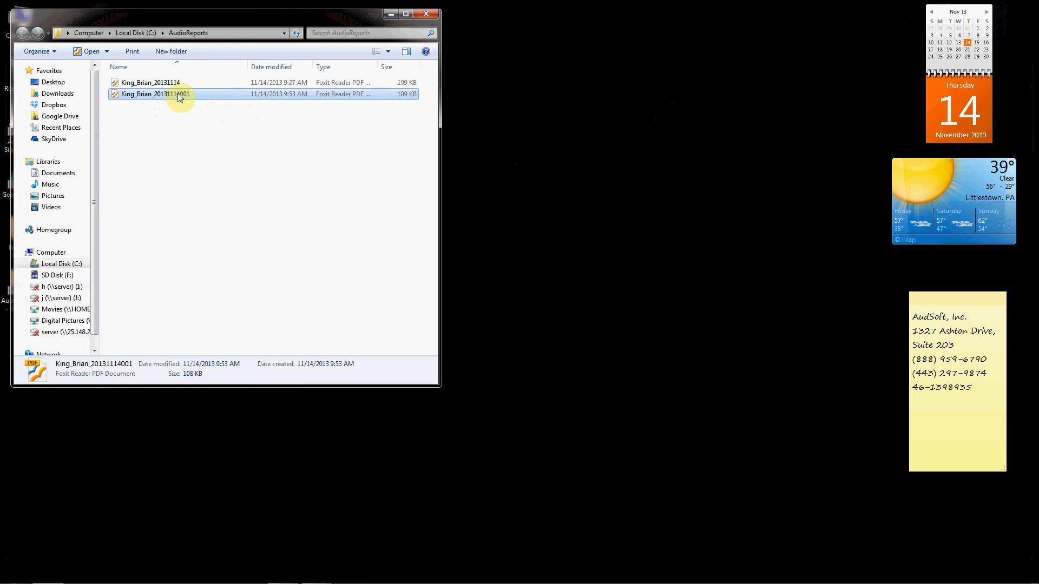
{"action": "double_click", "coordinate": [179, 94]}
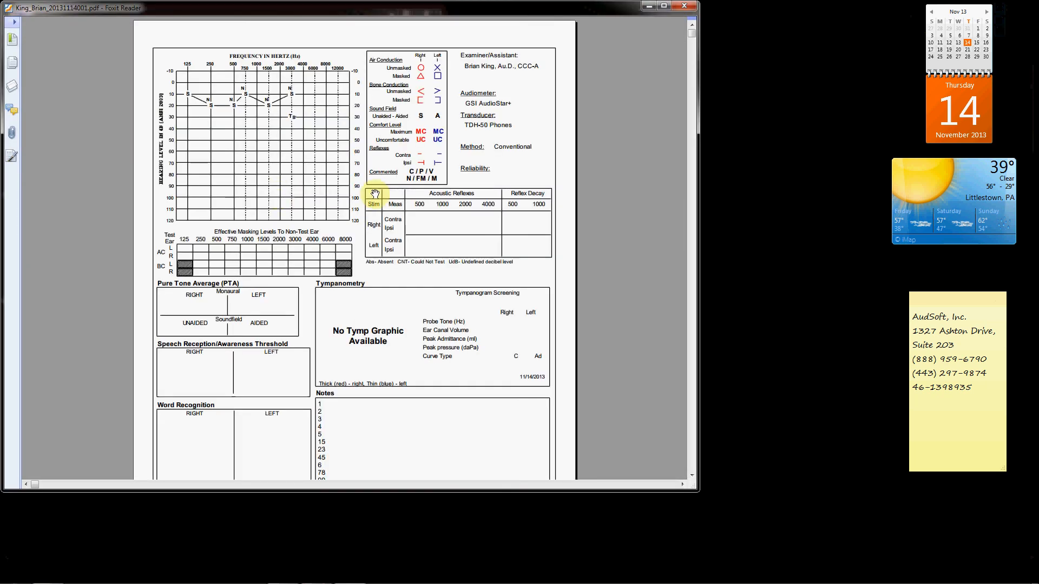
Close the PDF report and the AudioReports folder, and return to AudBase
{"action": "left_click", "coordinate": [684, 7]}
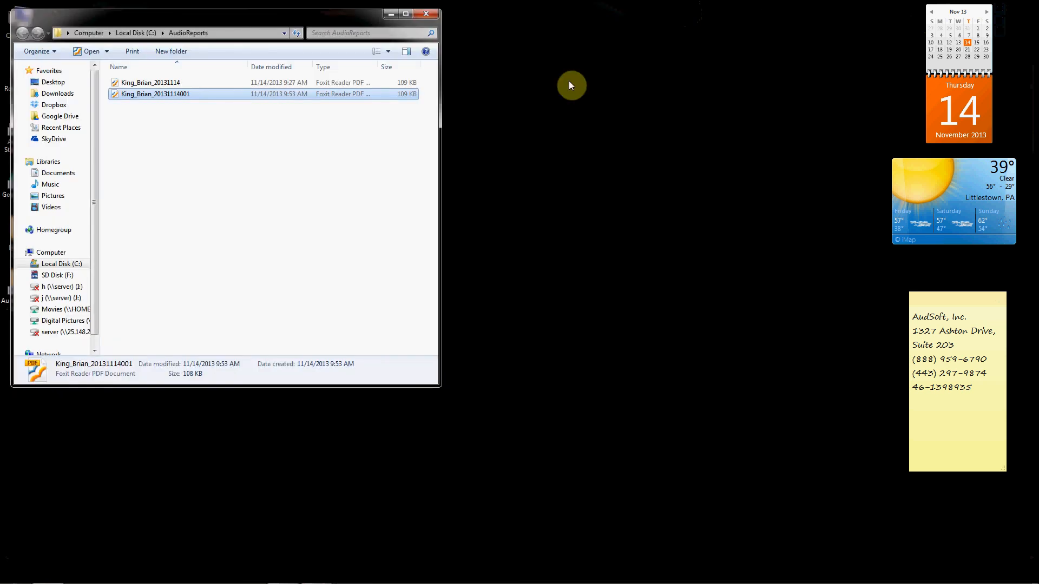
{"action": "left_click", "coordinate": [428, 17]}
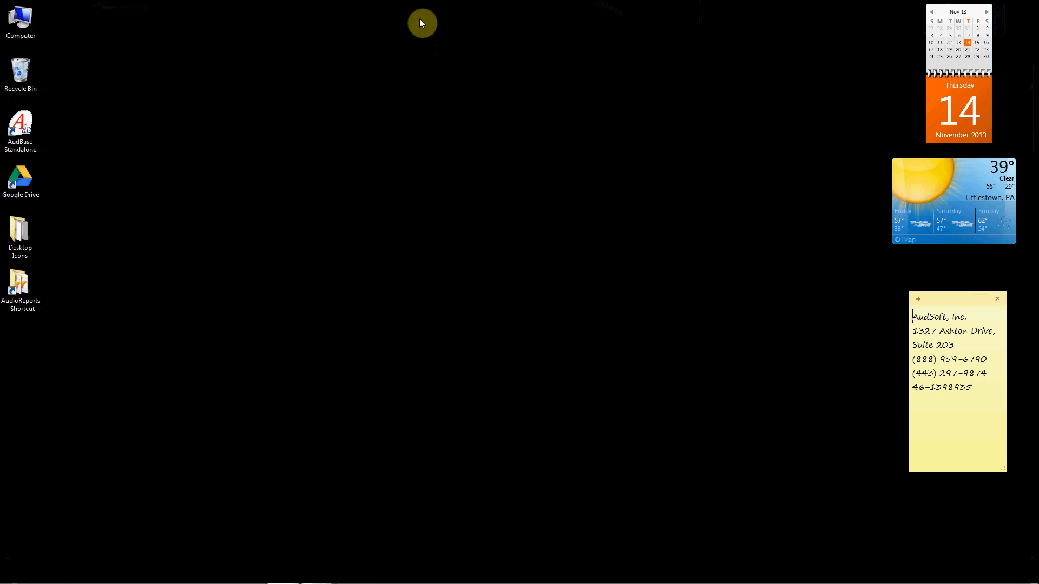
{"action": "double_click", "coordinate": [37, 128]}
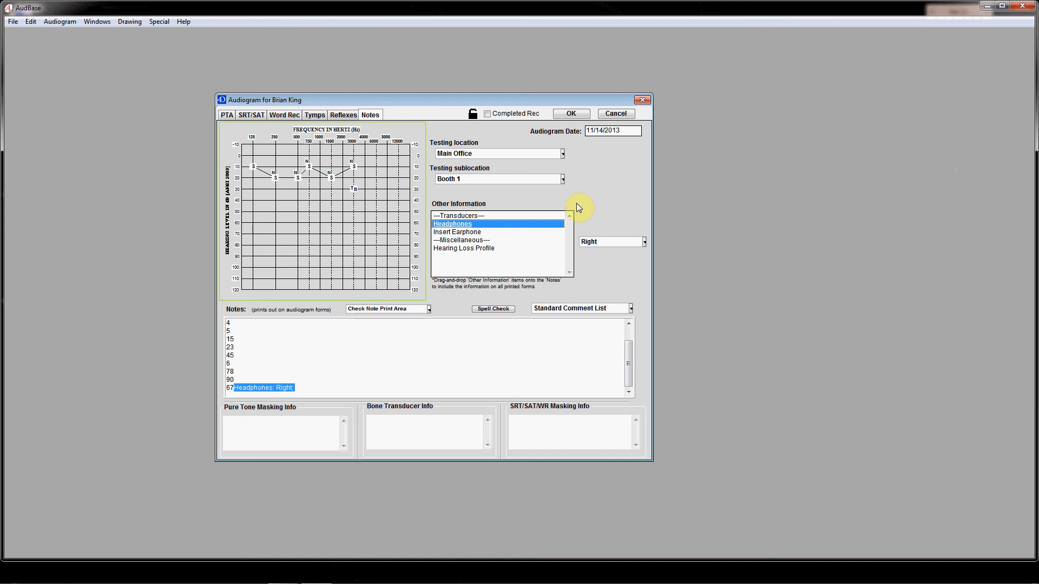
Confirm the audiogram record to bring up the examiner signature selection for saving
{"action": "left_click", "coordinate": [572, 115]}
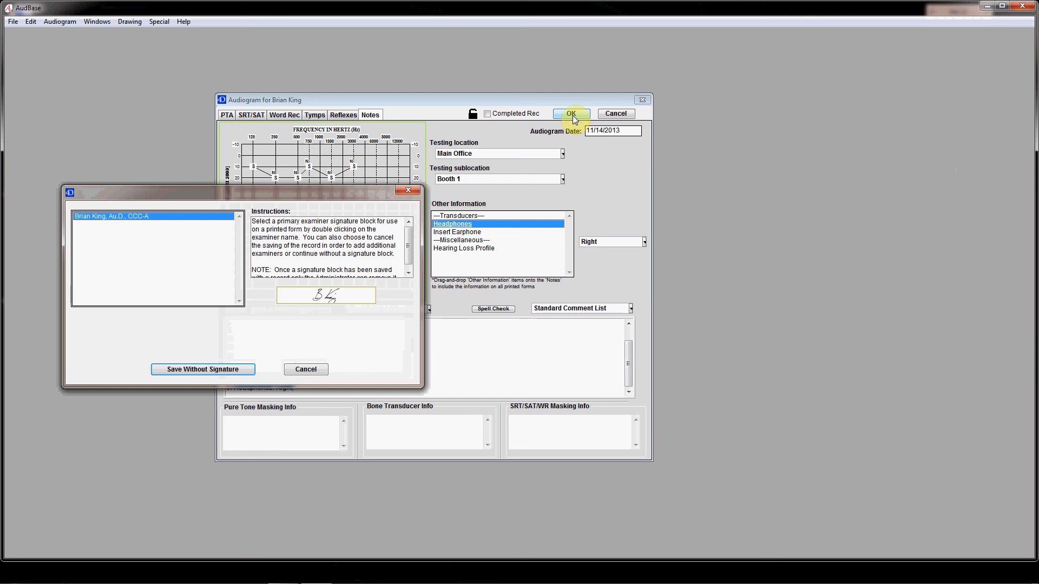